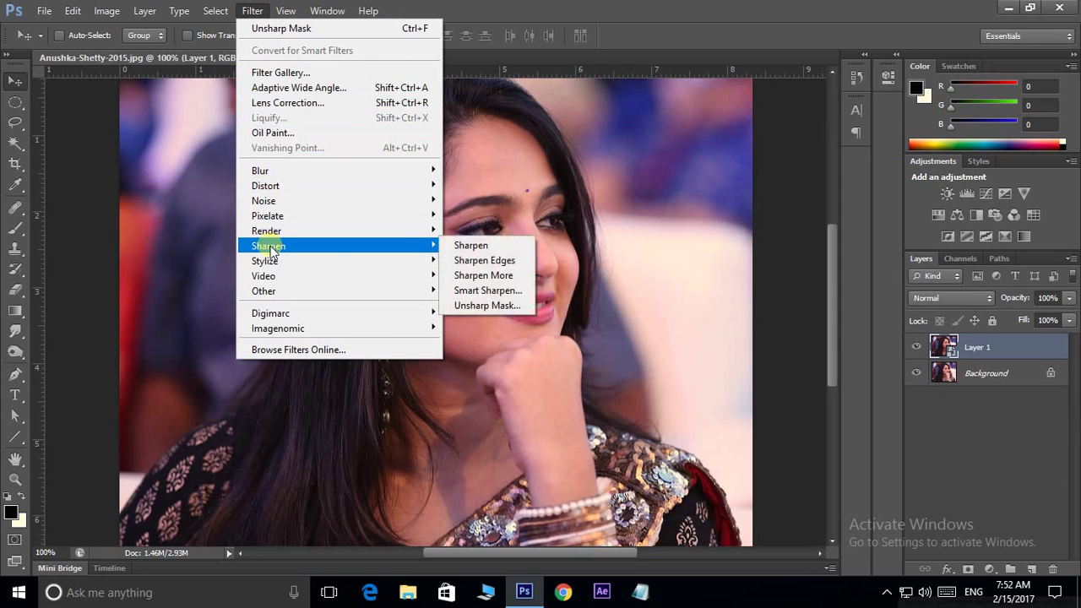
# Apply an Unsharp Mask filter to Layer 1 with an amount of 125%, radius of 2.0 pixels and threshold of 1 level.
pyautogui.click(477, 305)
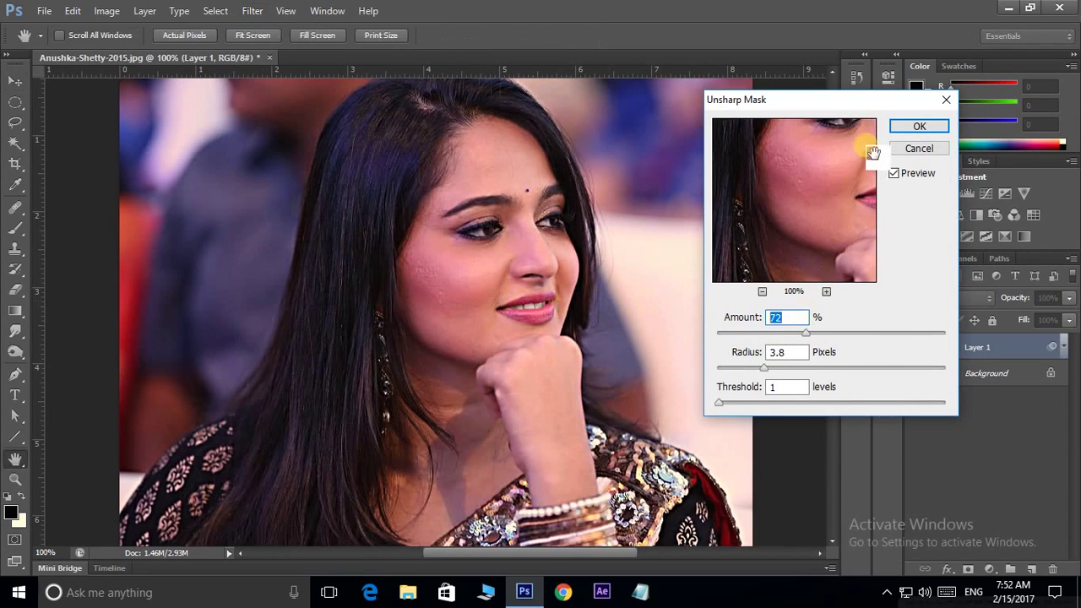
pyautogui.moveTo(808, 336); pyautogui.dragTo(850, 332)
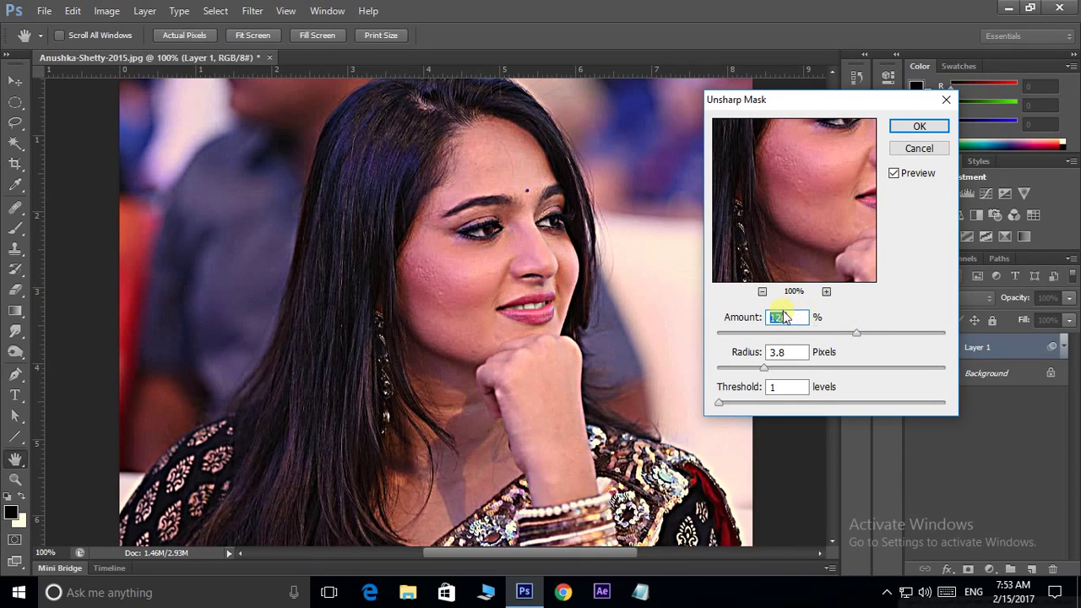
pyautogui.moveTo(782, 317); pyautogui.dragTo(814, 321)
pyautogui.click(766, 368)
pyautogui.moveTo(765, 370); pyautogui.dragTo(741, 370)
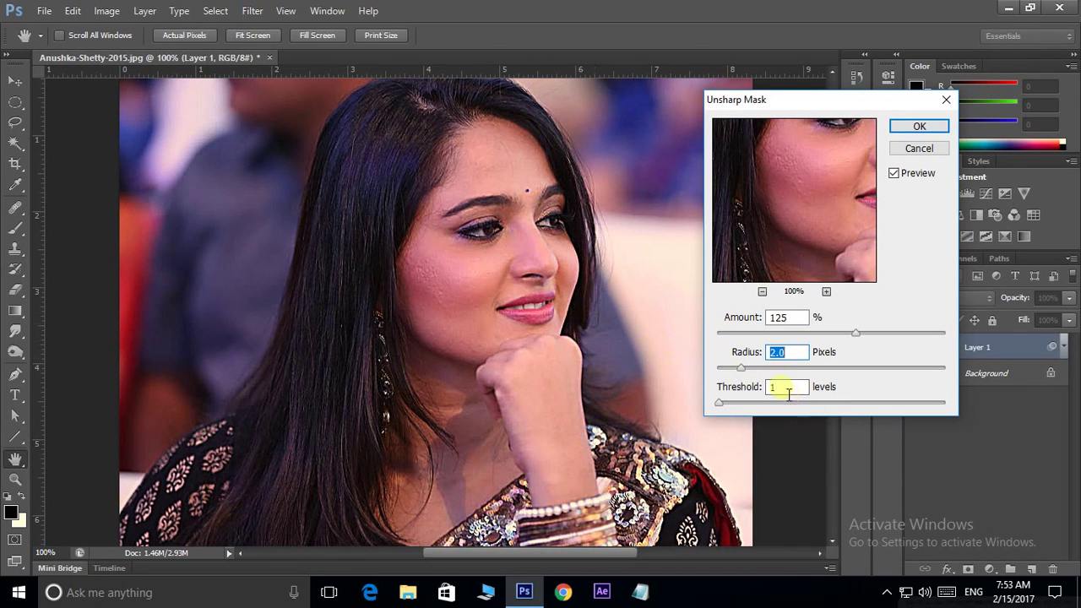
pyautogui.click(930, 128)
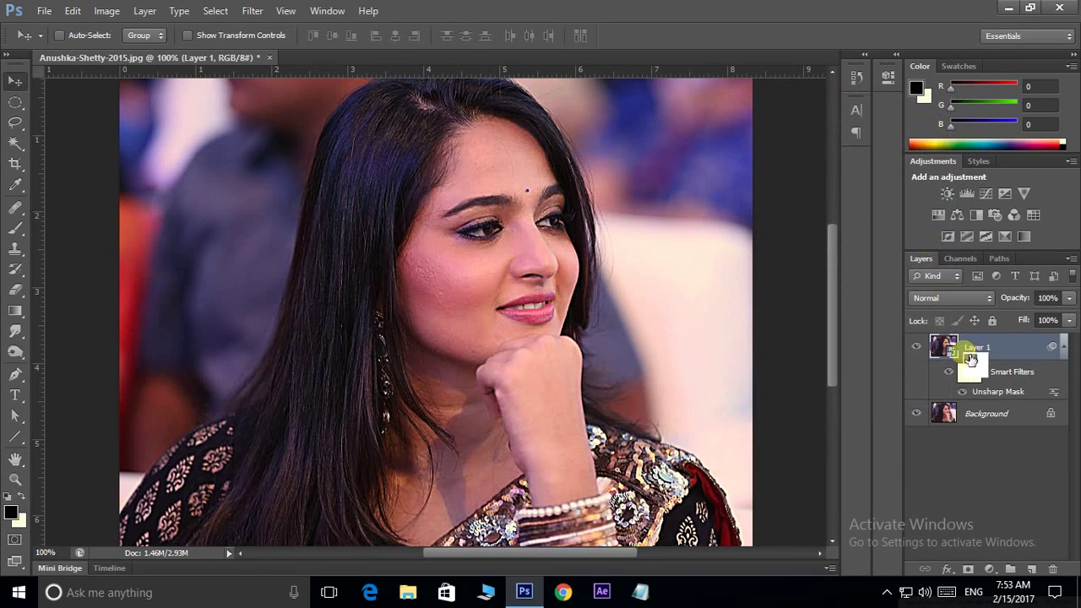
# Apply the Diffuse stylize filter to Layer 1 in Anisotropic mode.
pyautogui.click(250, 10)
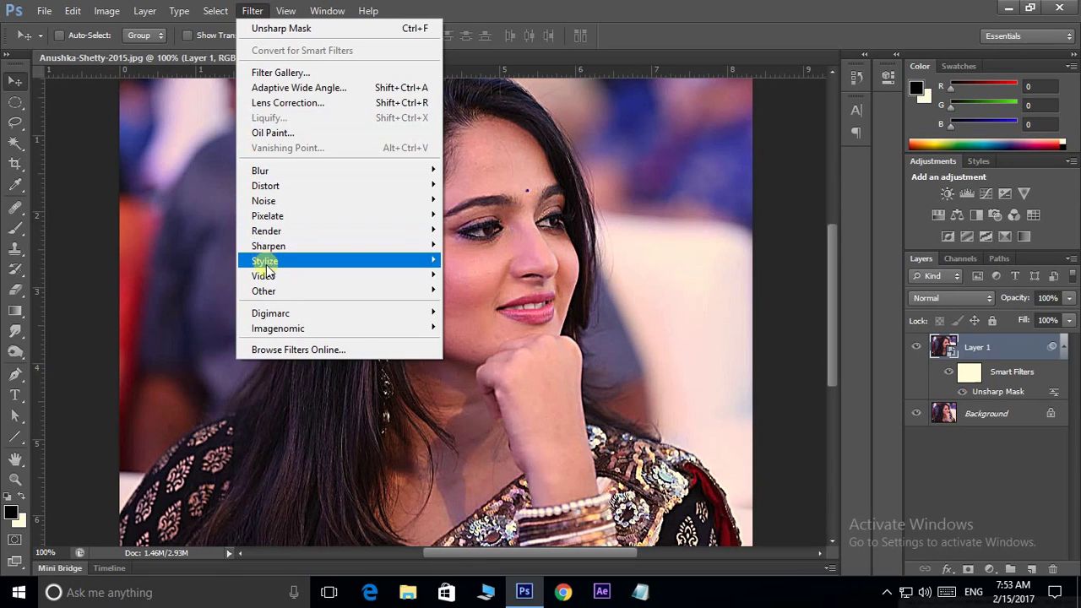
pyautogui.moveTo(422, 269)
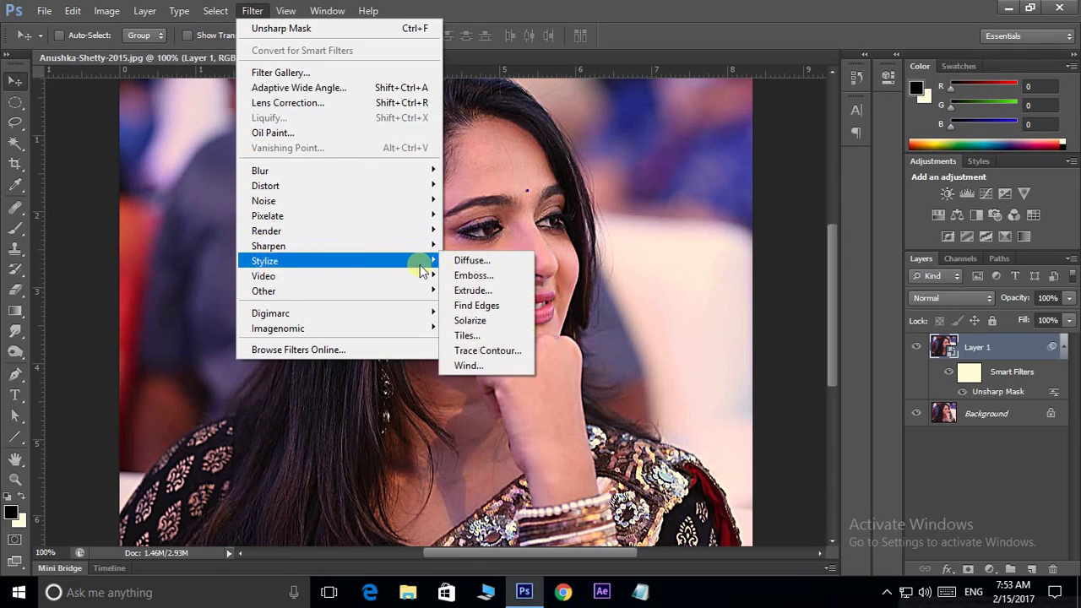
pyautogui.click(471, 262)
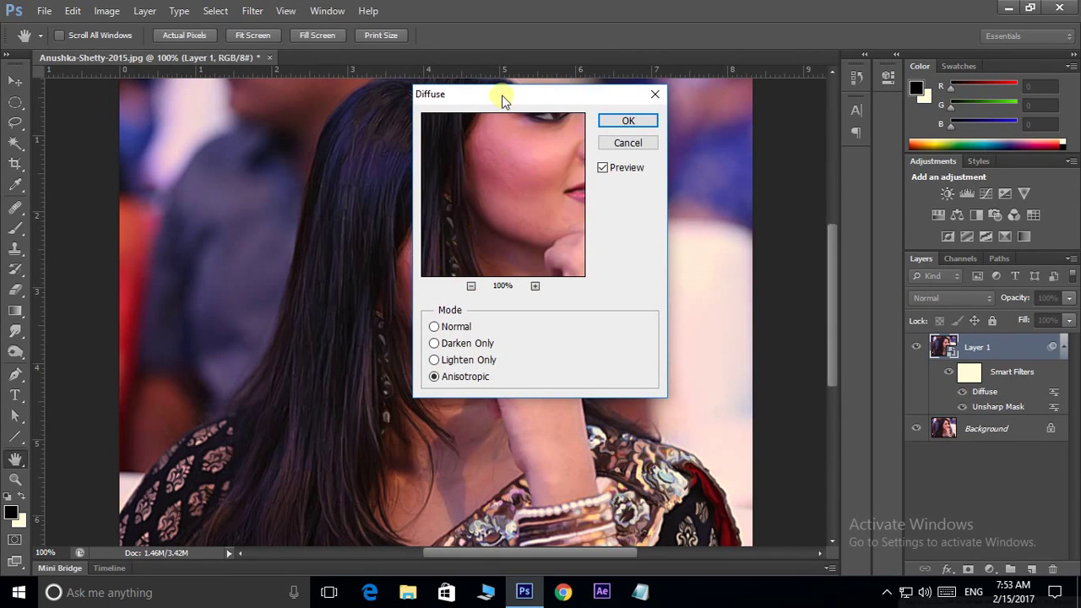
pyautogui.moveTo(502, 99); pyautogui.dragTo(624, 127)
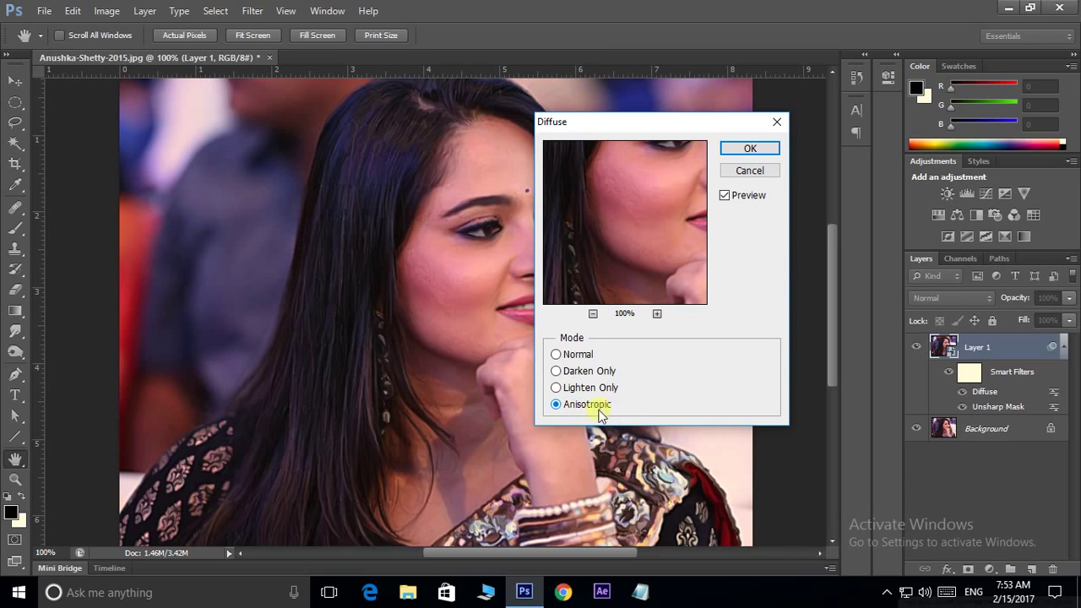
pyautogui.click(747, 150)
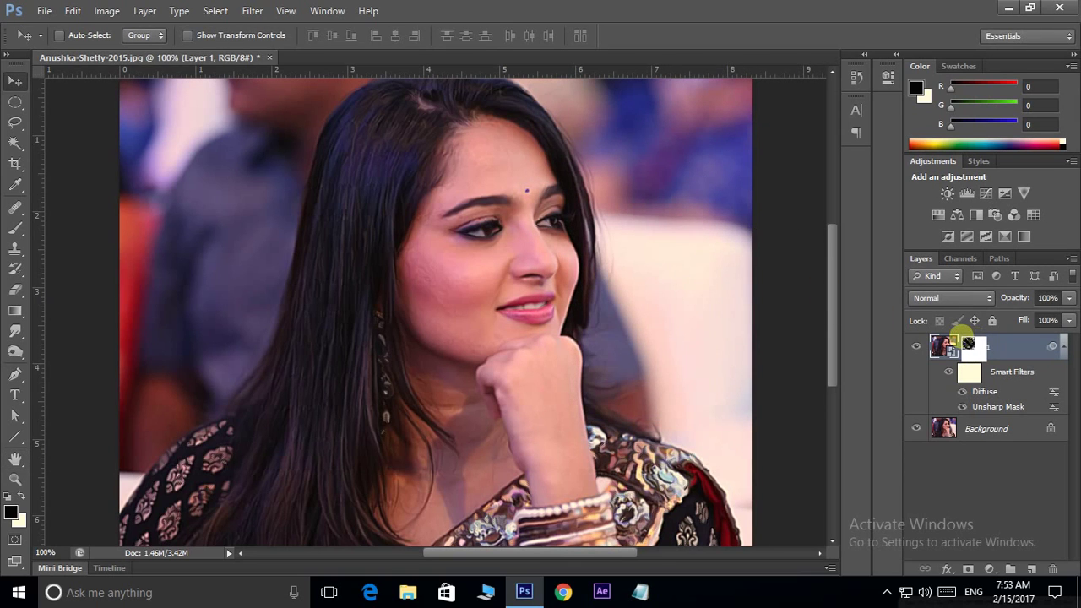
# Apply Reduce Noise to Layer 1 with strength 10, preserve details 0%, reduce color noise 0% and sharpen details 25%.
pyautogui.hotkey('ctrl', '+')
pyautogui.moveTo(637, 282); pyautogui.dragTo(633, 321)
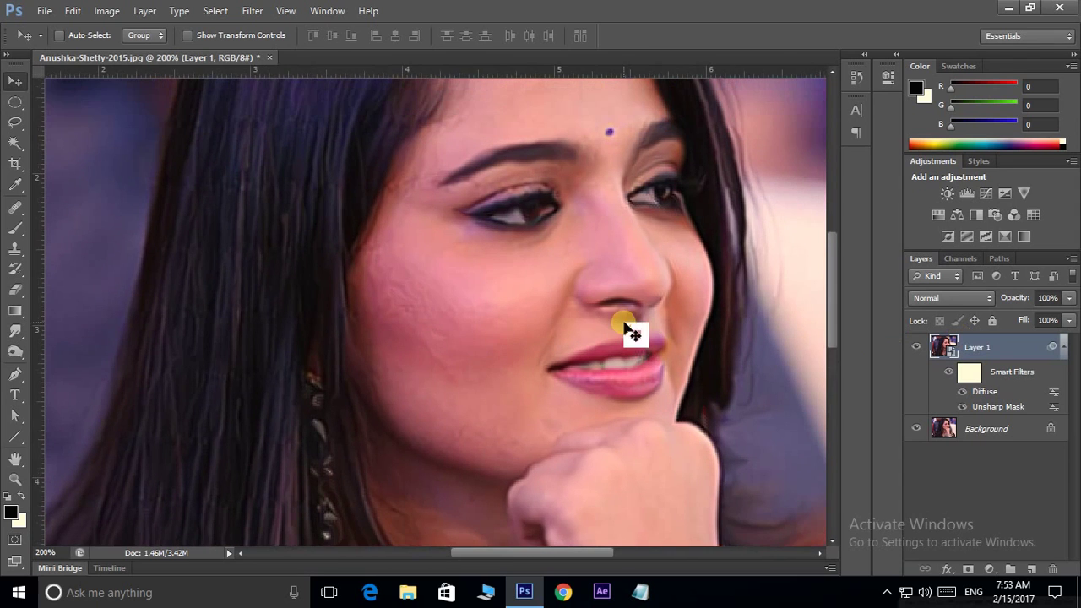
pyautogui.click(252, 11)
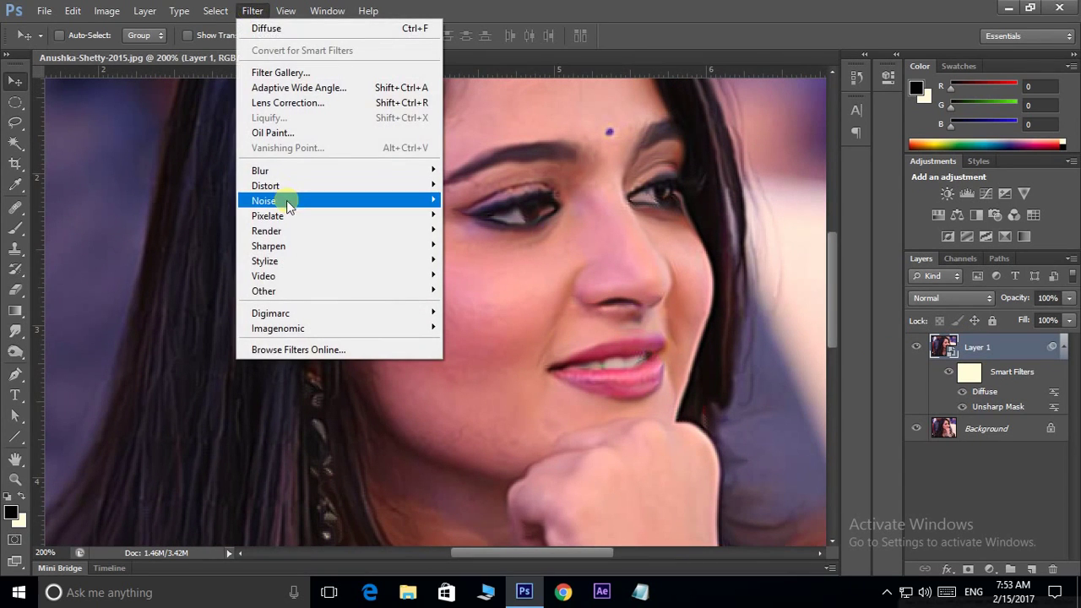
pyautogui.moveTo(366, 202)
pyautogui.click(486, 262)
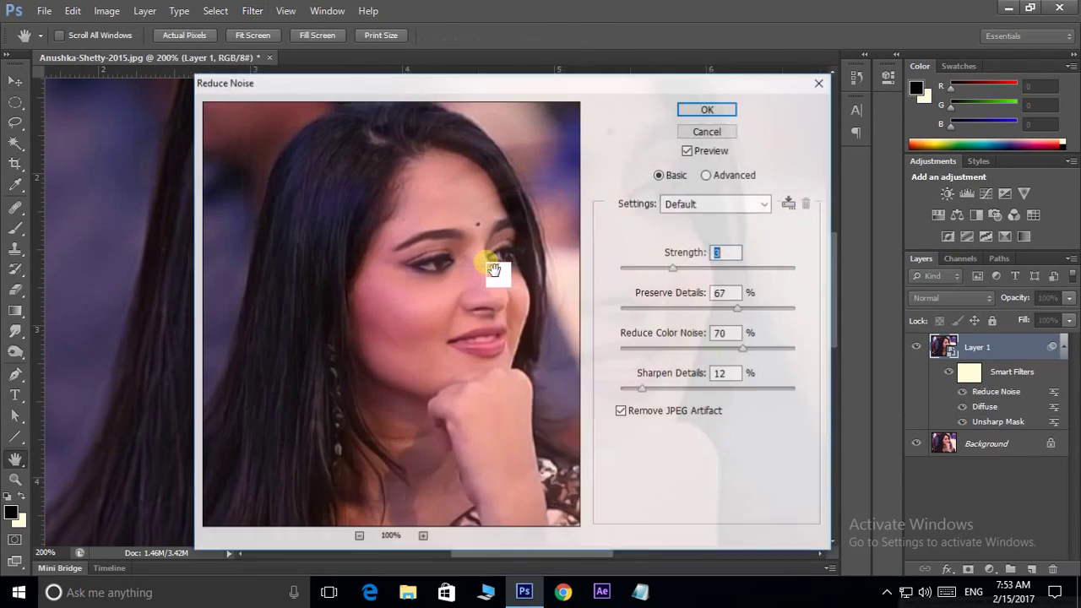
pyautogui.moveTo(485, 319); pyautogui.dragTo(485, 307)
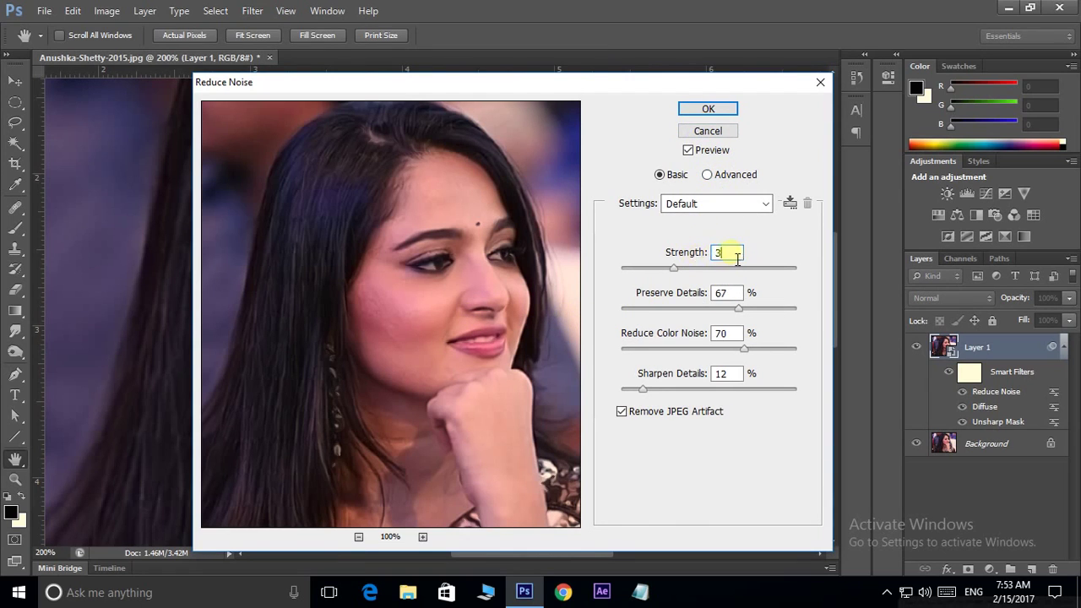
pyautogui.moveTo(673, 268); pyautogui.dragTo(807, 279)
pyautogui.moveTo(739, 310); pyautogui.dragTo(605, 309)
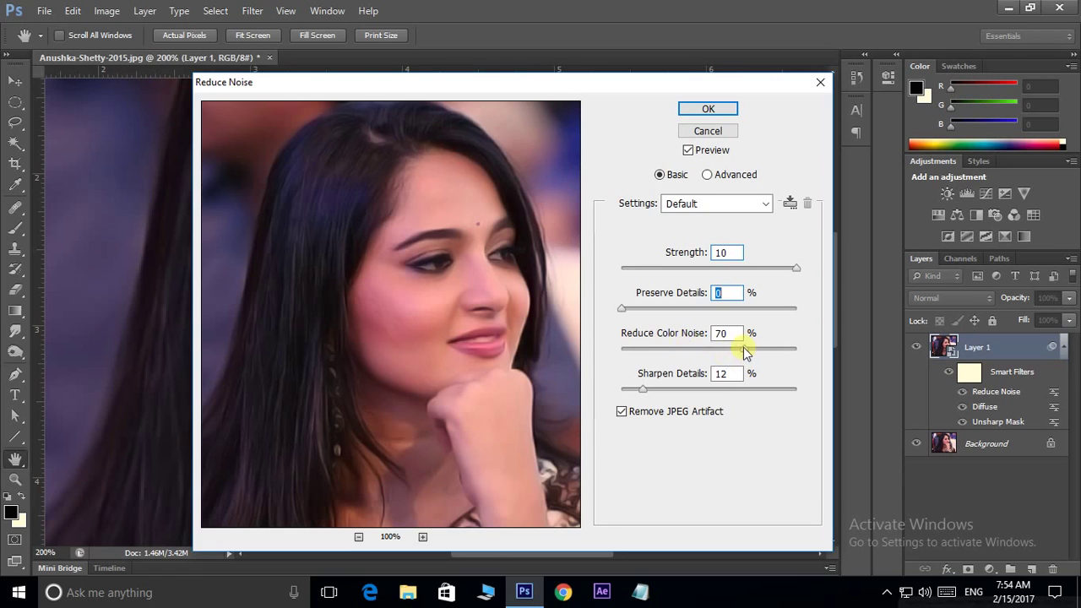
pyautogui.moveTo(744, 347); pyautogui.dragTo(604, 349)
pyautogui.moveTo(644, 397); pyautogui.dragTo(669, 397)
pyautogui.click(713, 110)
pyautogui.press('v')
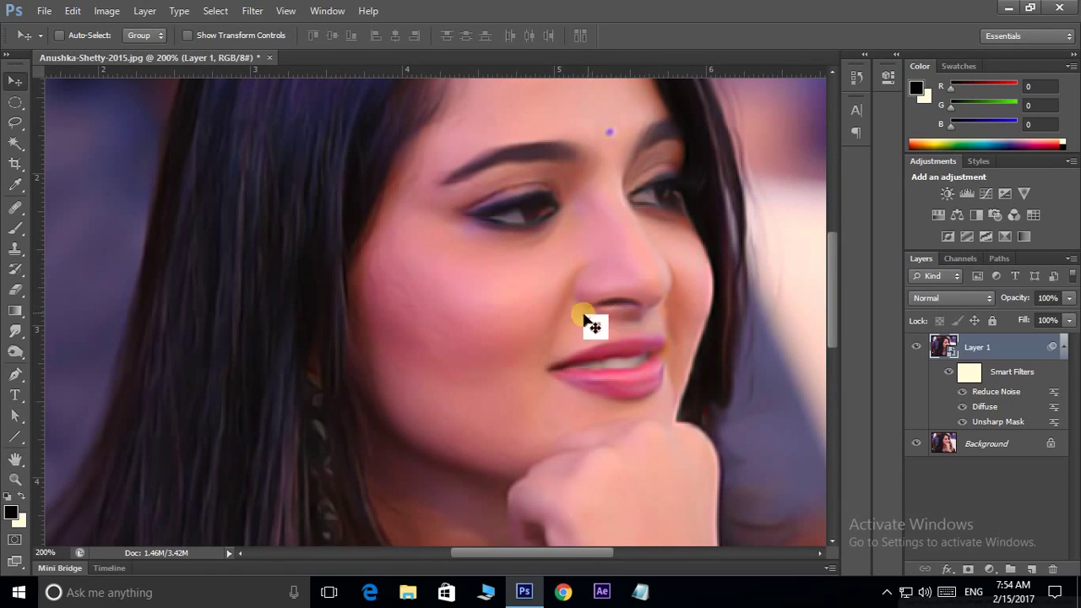
# Apply a second Reduce Noise to Layer 1 with strength 10, preserve details 5%, reduce color noise 25% and sharpen details 50%.
pyautogui.click(252, 10)
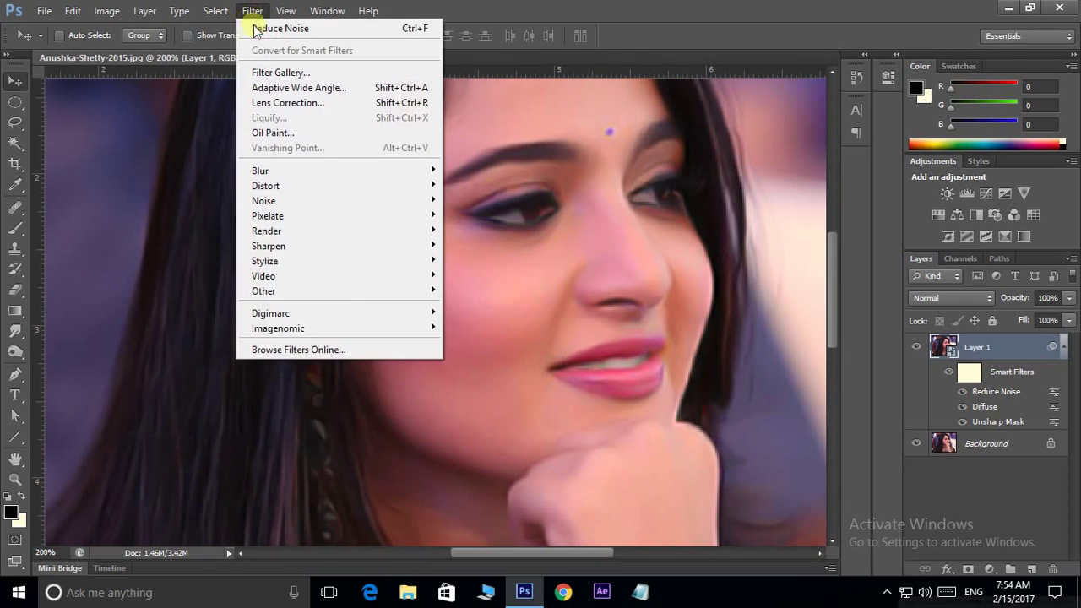
pyautogui.moveTo(264, 201)
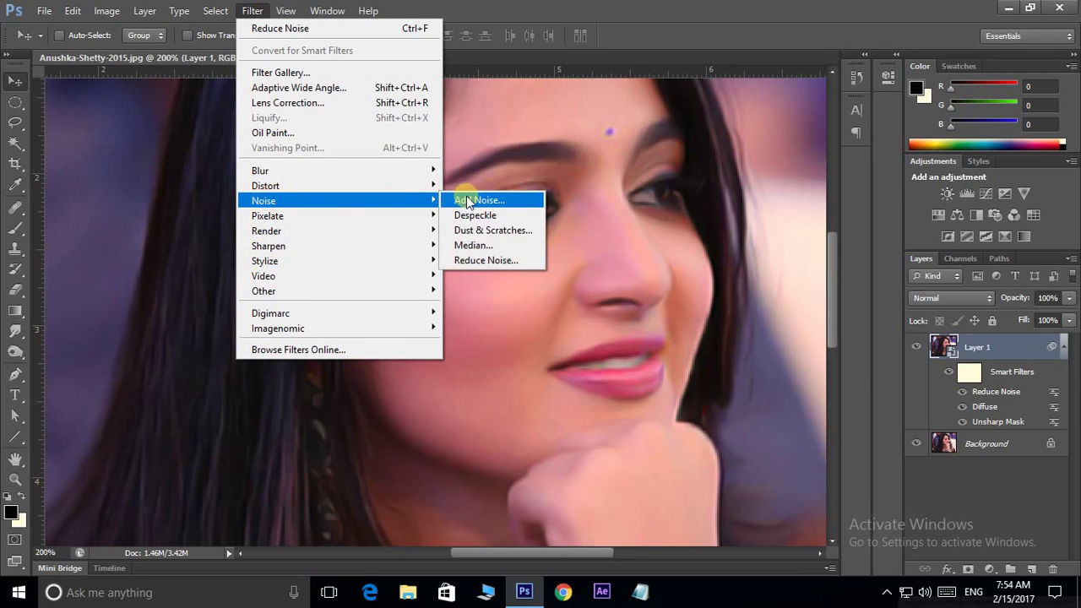
pyautogui.click(483, 260)
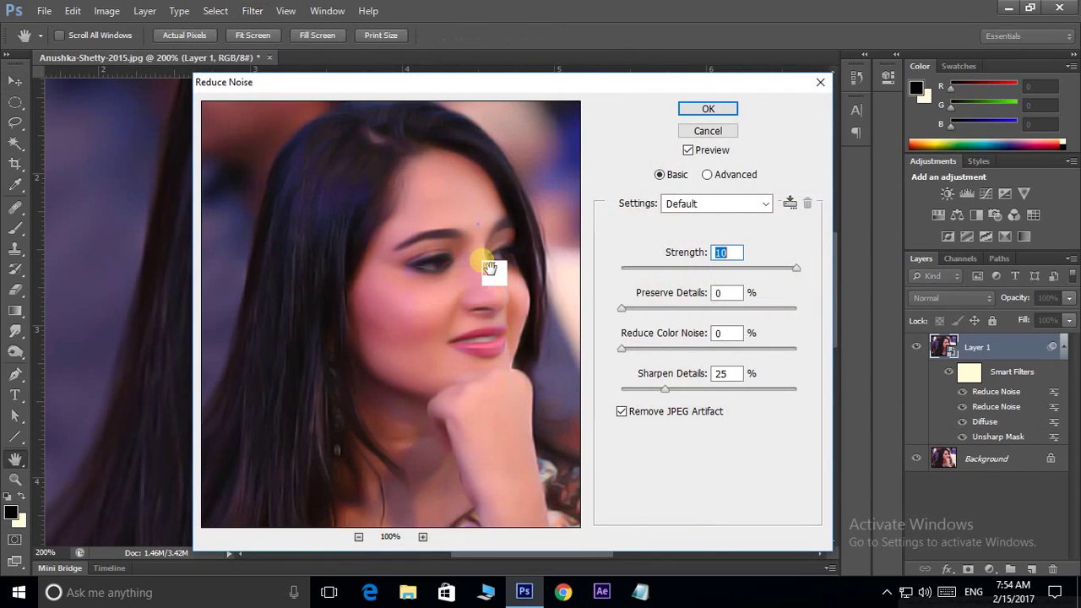
pyautogui.click(728, 255)
pyautogui.doubleClick(728, 255)
pyautogui.doubleClick(719, 294)
pyautogui.moveTo(622, 312); pyautogui.dragTo(633, 315)
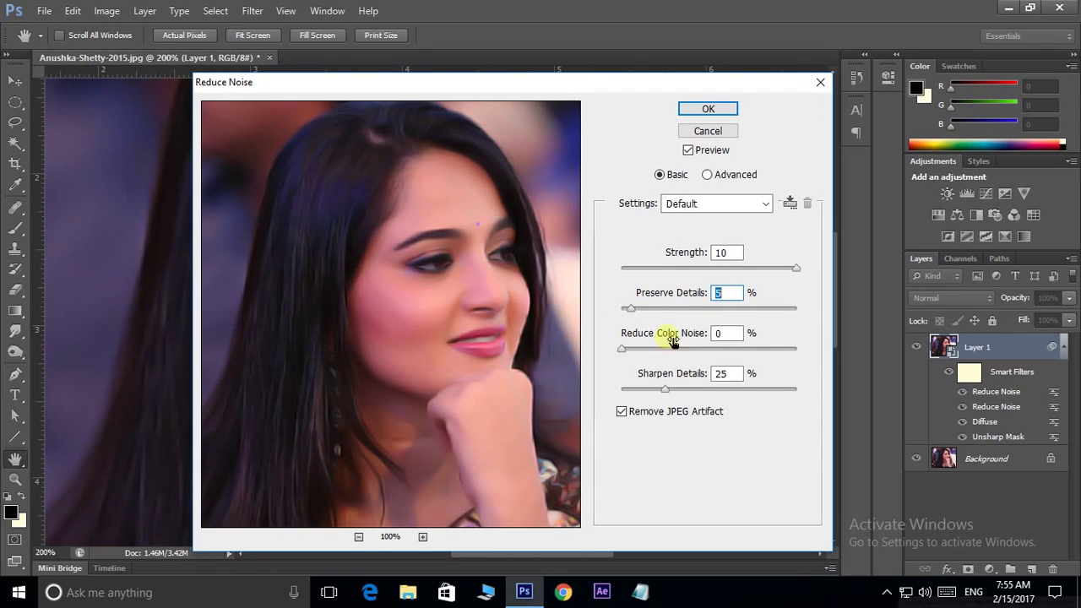
pyautogui.moveTo(623, 348); pyautogui.dragTo(666, 359)
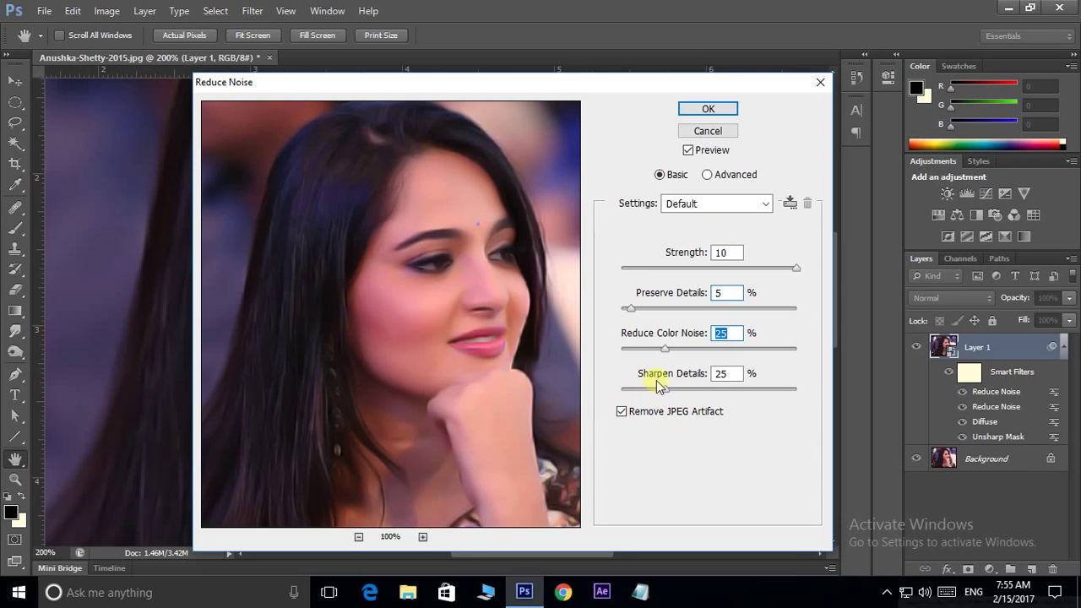
pyautogui.moveTo(664, 393); pyautogui.dragTo(694, 397)
pyautogui.moveTo(707, 390); pyautogui.dragTo(710, 393)
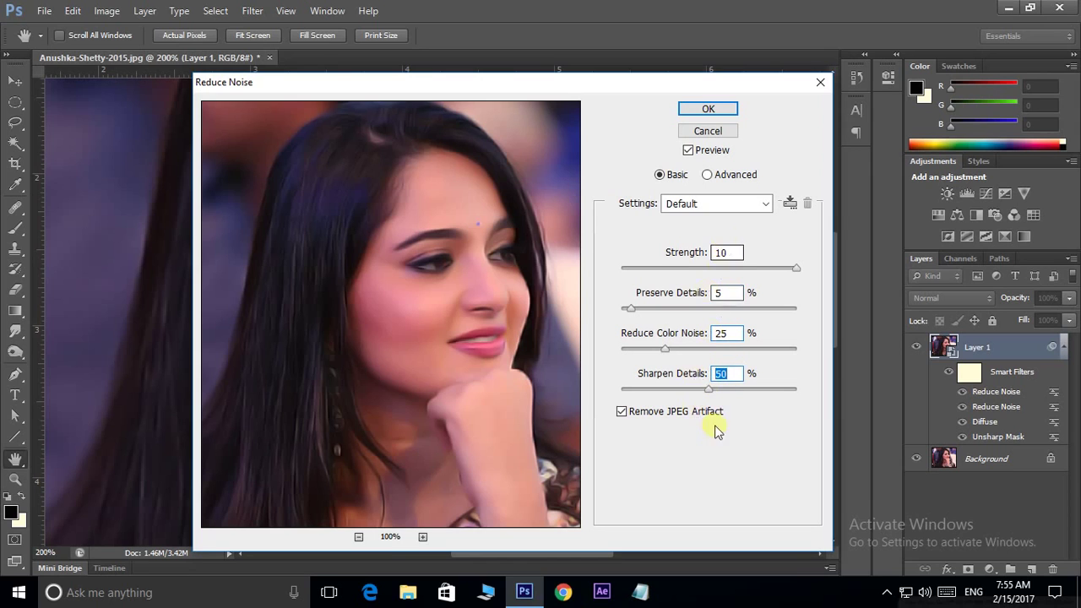
pyautogui.click(718, 108)
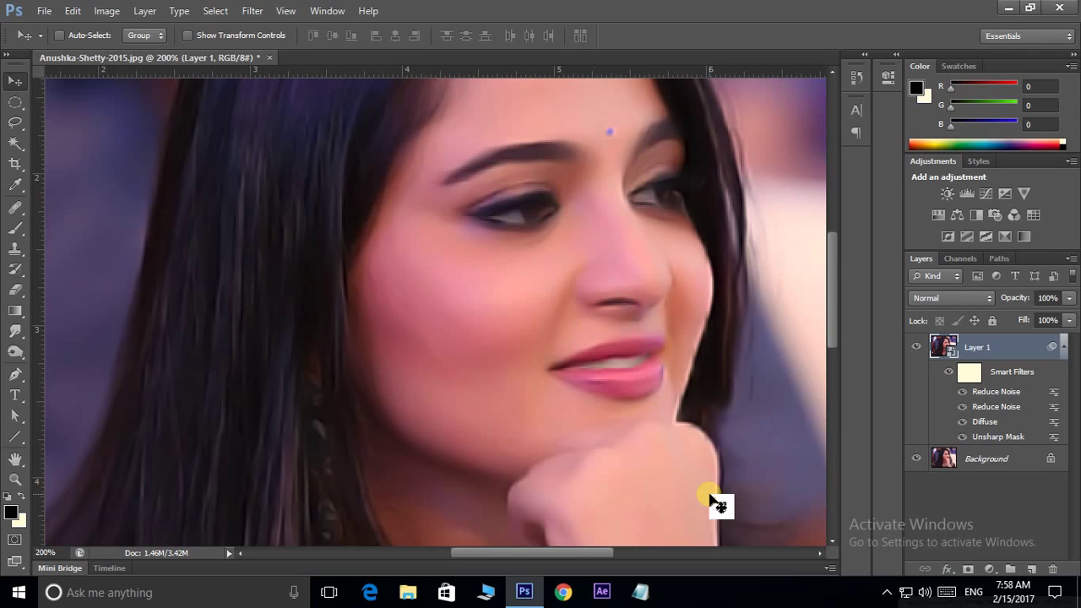
# Stamp all visible layers into a new layer above Layer 1 and rename it High Dynamic.
pyautogui.hotkey('ctrl', 'shift', 'alt', 'e')
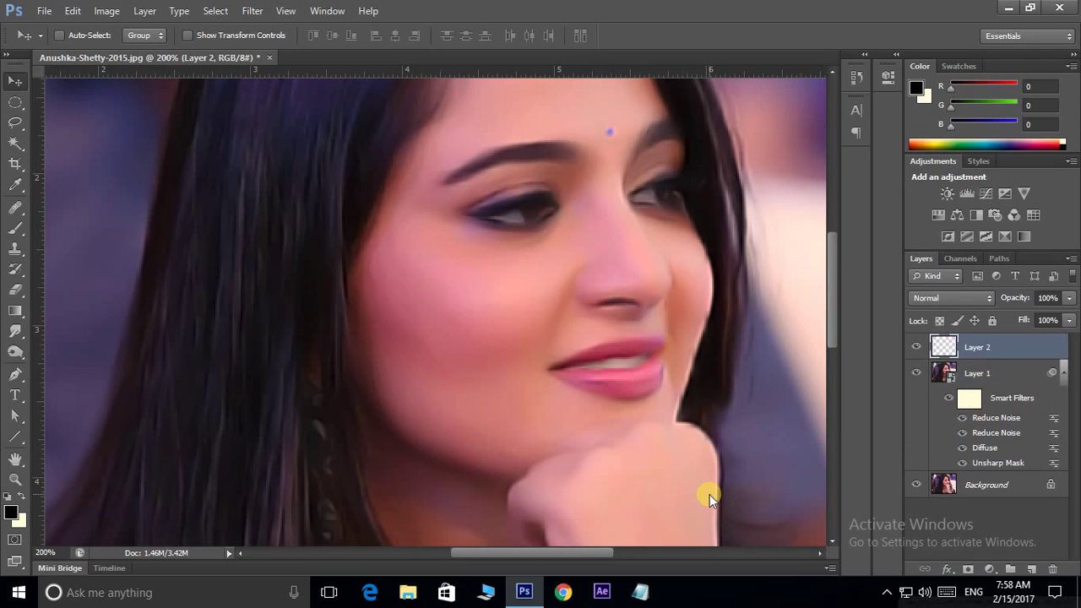
pyautogui.doubleClick(994, 349)
pyautogui.write('High Dynamic')
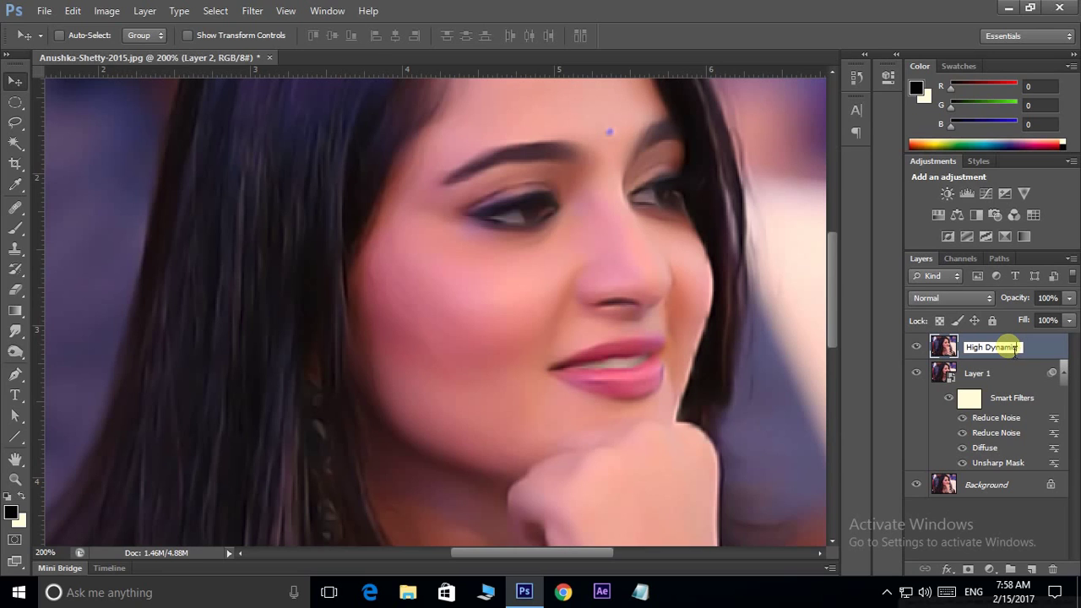
pyautogui.press('Return')
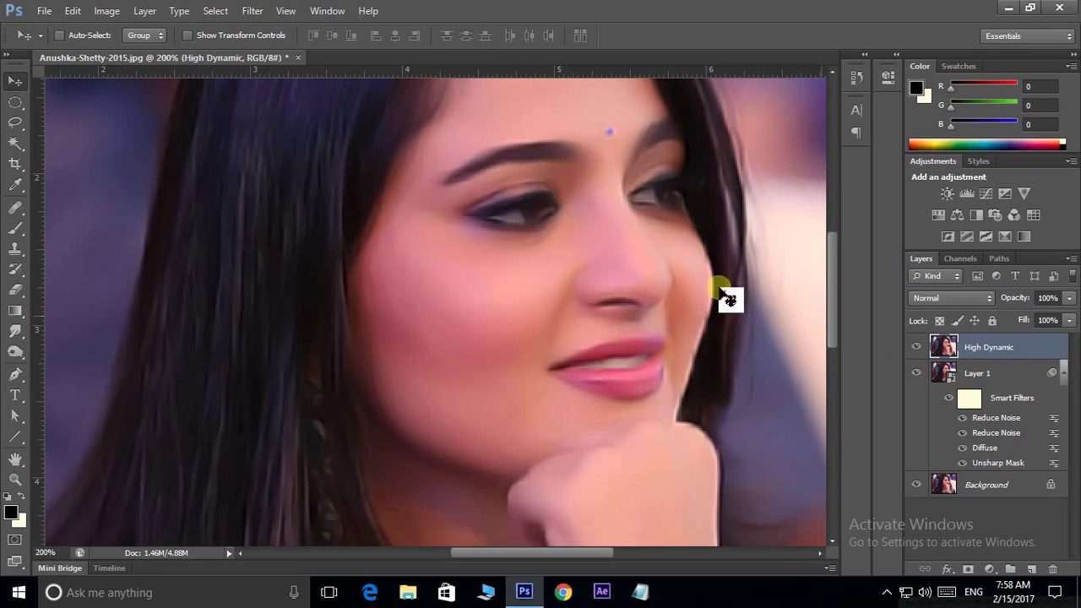
# Desaturate the High Dynamic layer and invert its tones.
pyautogui.click(107, 10)
pyautogui.moveTo(123, 51)
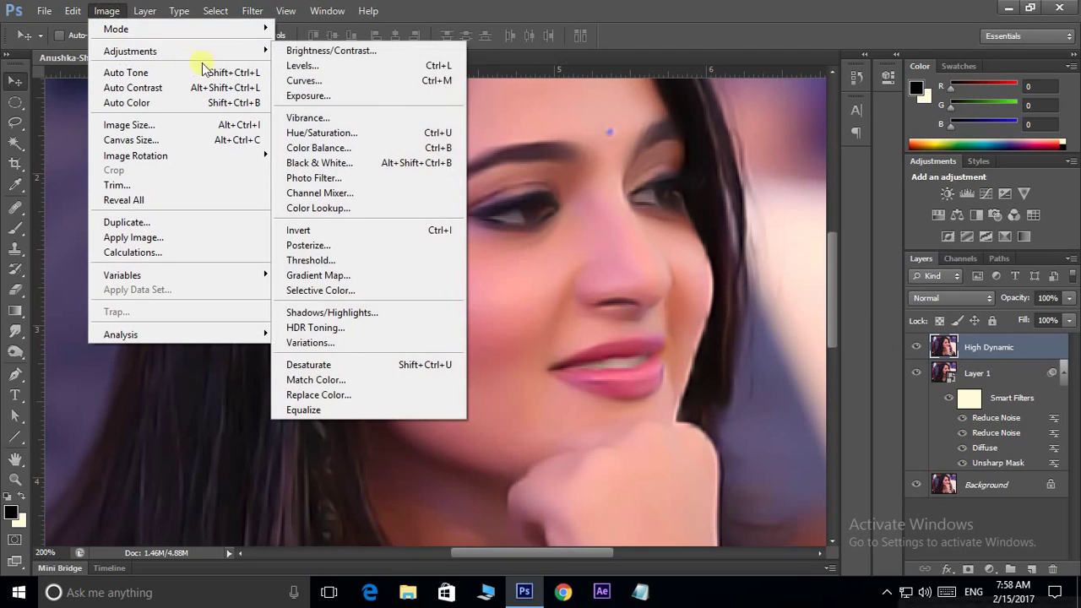
pyautogui.click(325, 365)
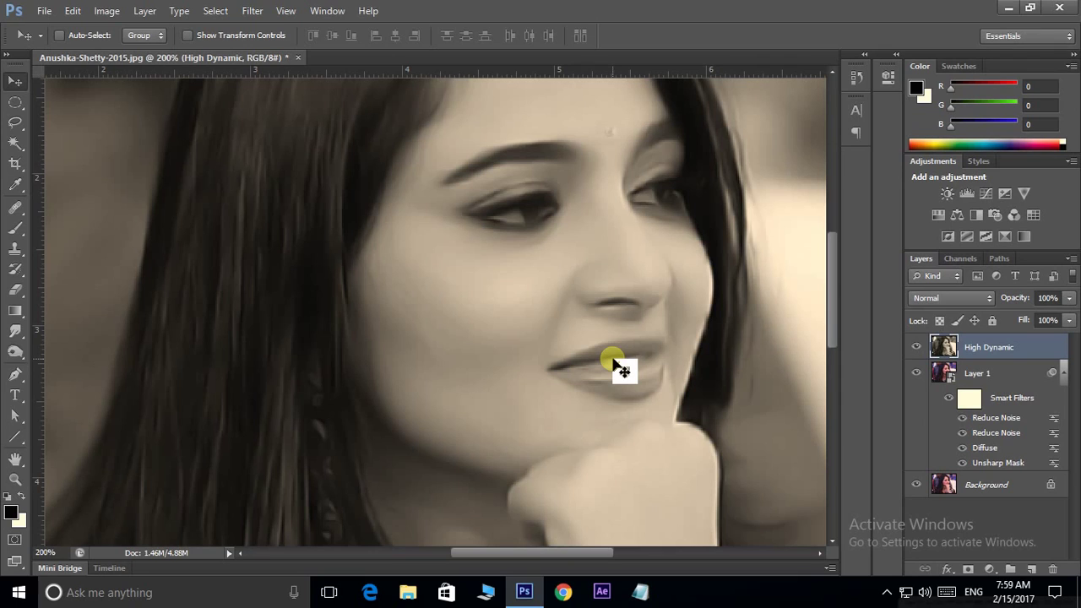
pyautogui.hotkey('ctrl', 'i')
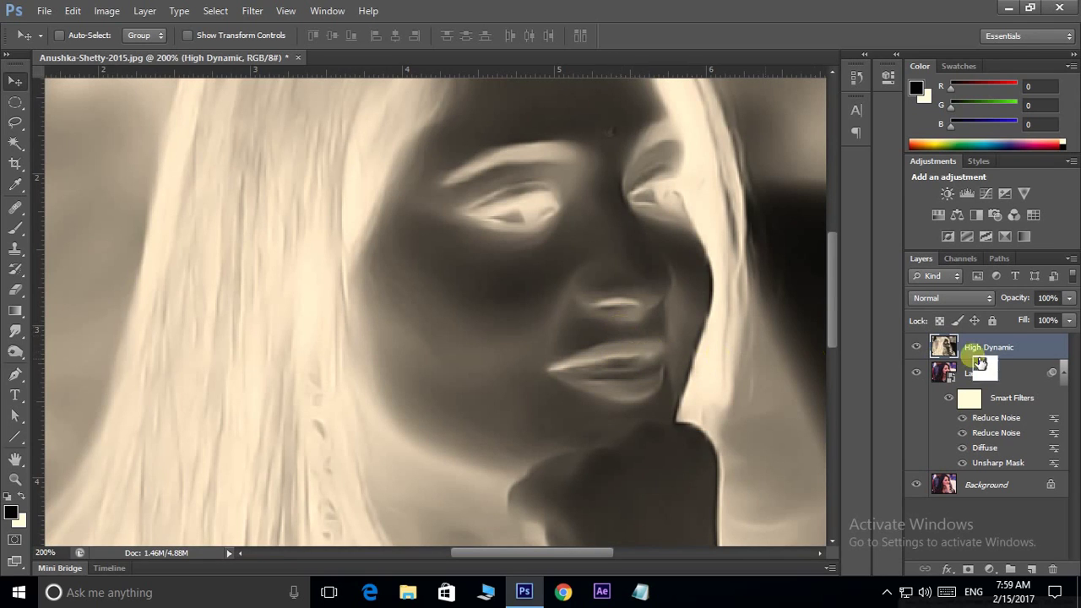
# Set the High Dynamic layer's blend mode to Overlay and convert the layer to a smart object.
pyautogui.click(961, 300)
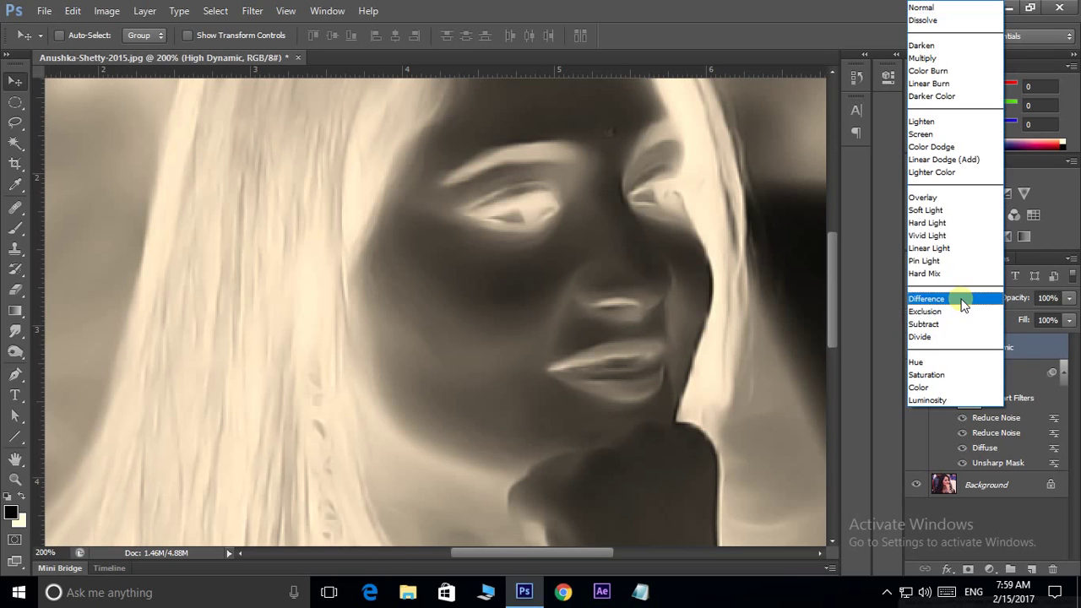
pyautogui.click(921, 195)
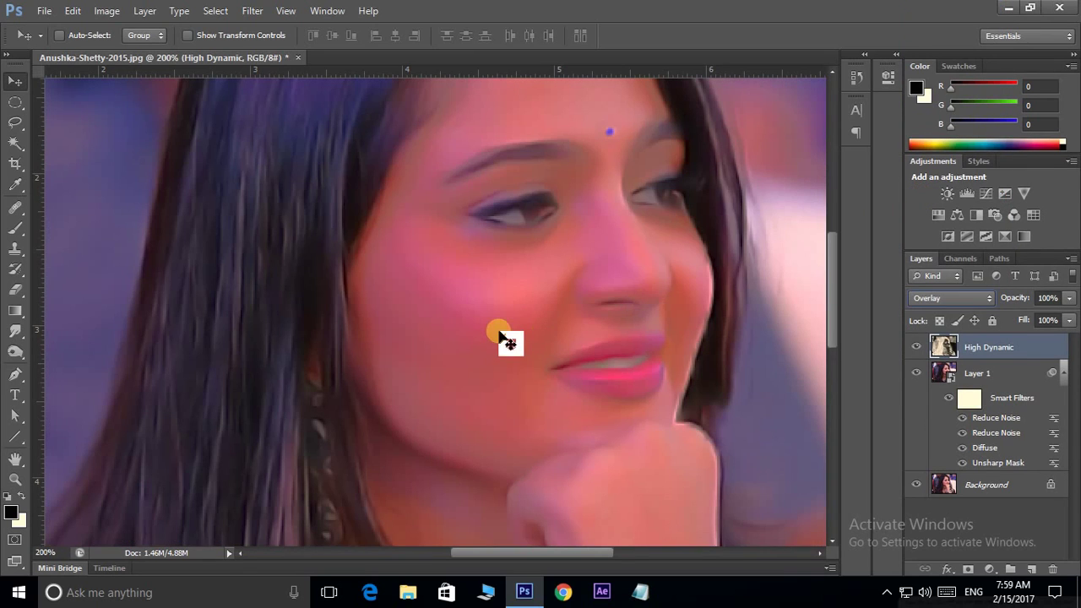
pyautogui.rightClick(990, 349)
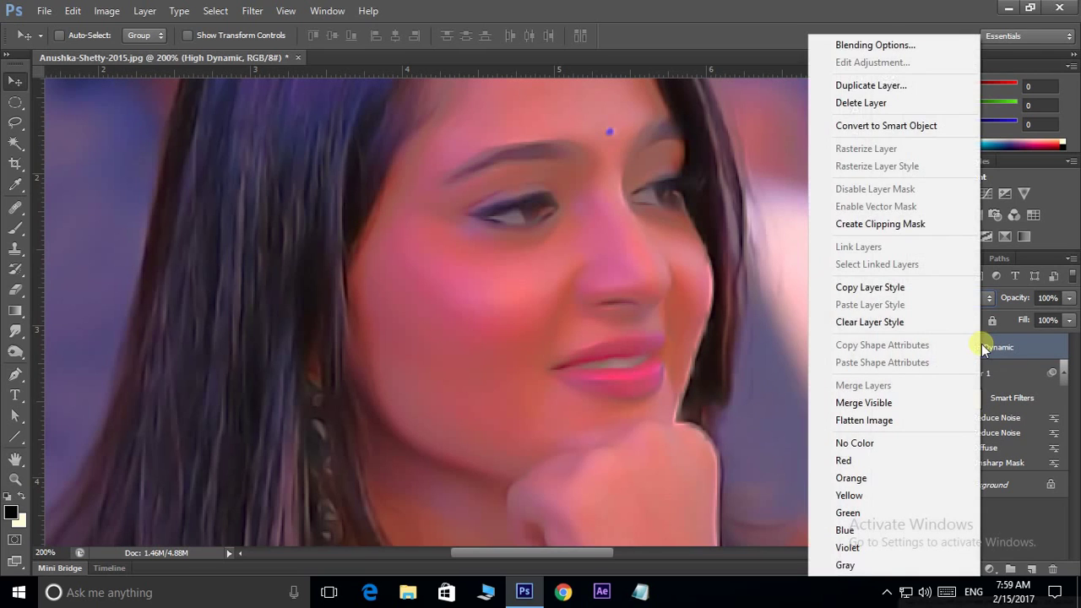
pyautogui.click(888, 126)
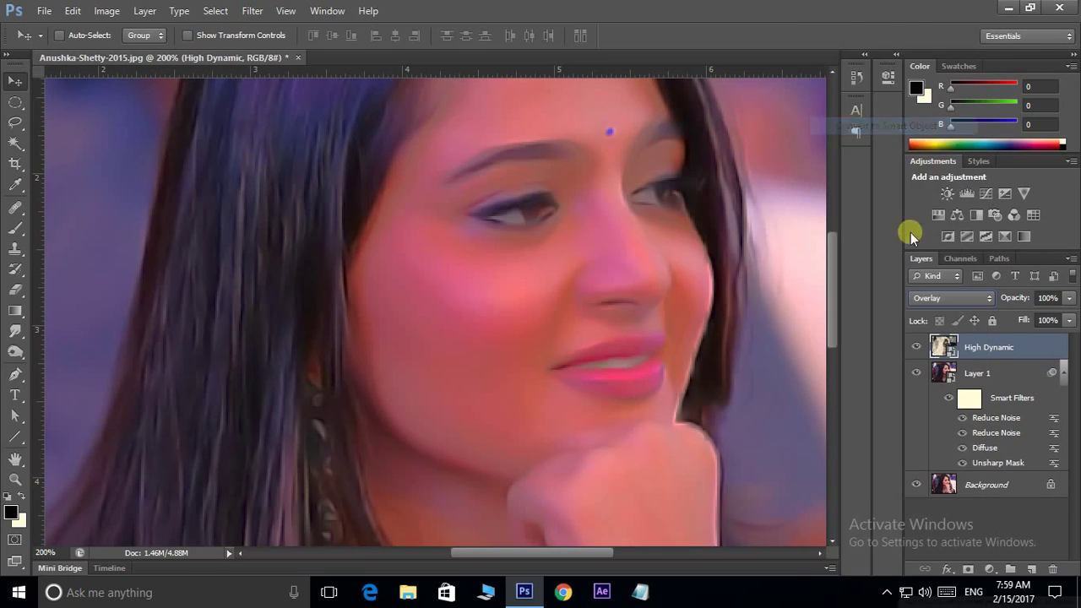
# Apply a Gaussian Blur with a radius of 15 pixels to the High Dynamic smart object.
pyautogui.moveTo(972, 380); pyautogui.dragTo(974, 362)
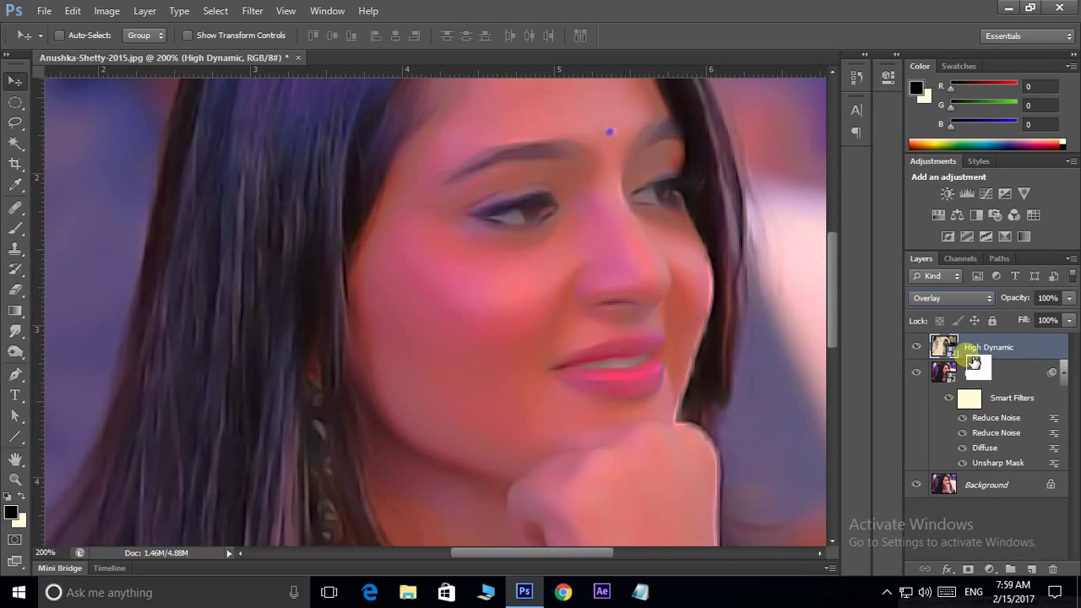
pyautogui.moveTo(974, 361); pyautogui.dragTo(963, 397)
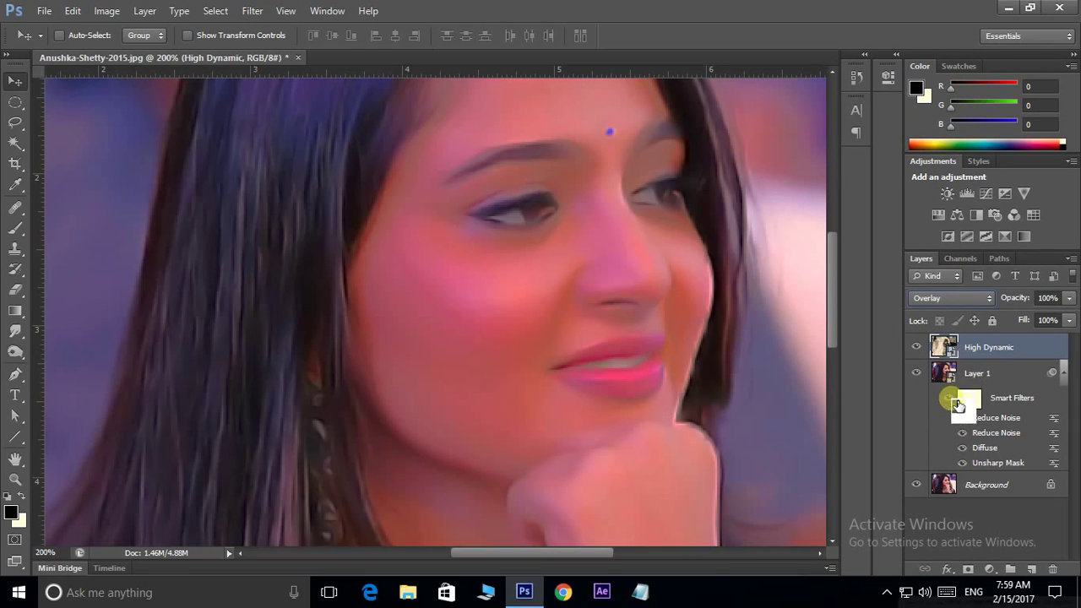
pyautogui.click(252, 11)
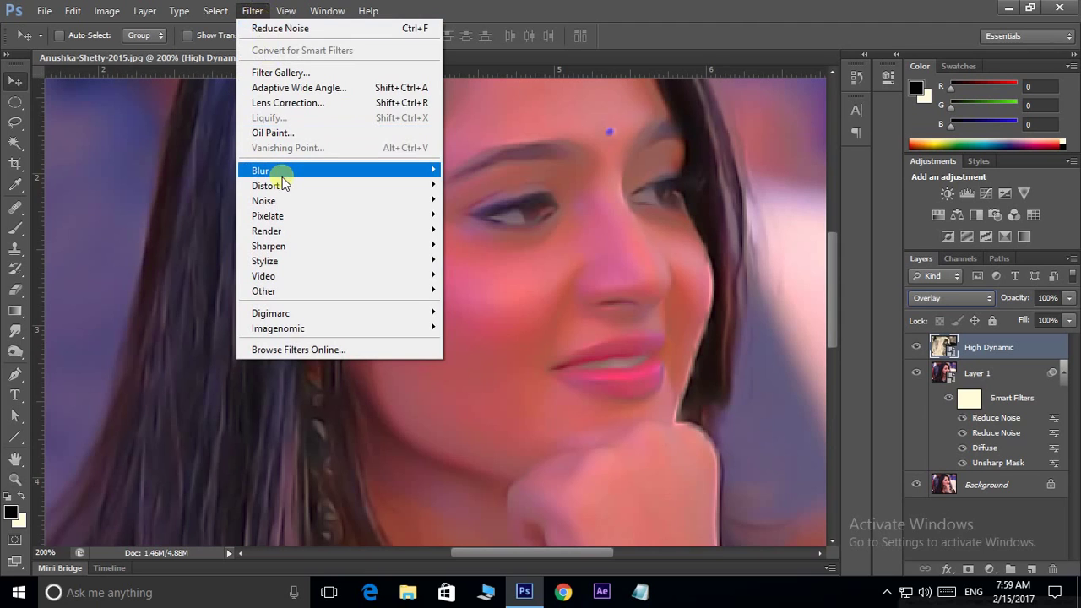
pyautogui.moveTo(277, 174)
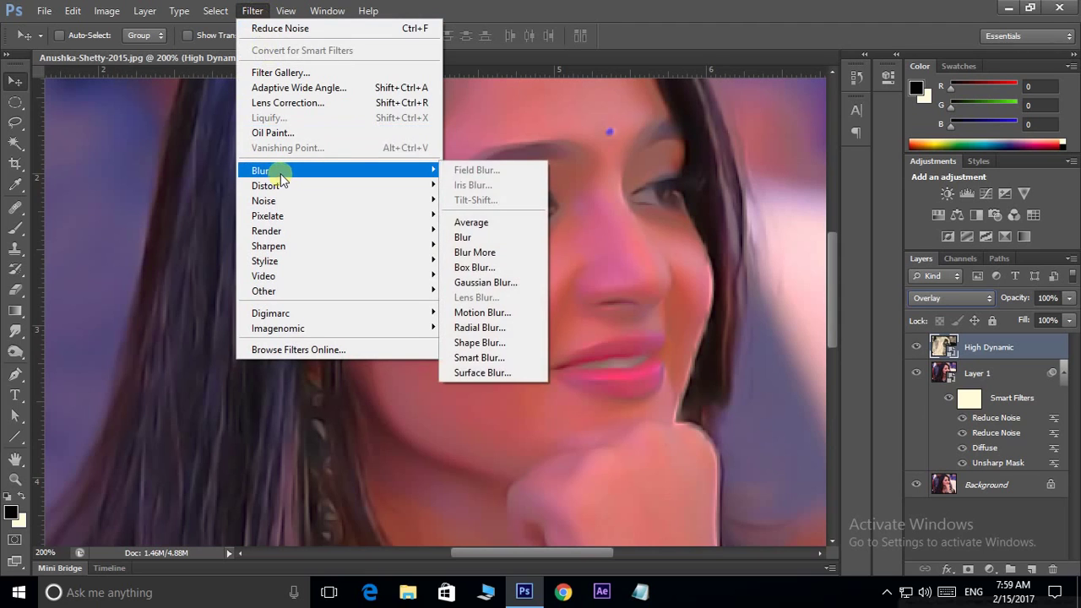
pyautogui.click(490, 282)
pyautogui.moveTo(683, 353); pyautogui.dragTo(718, 352)
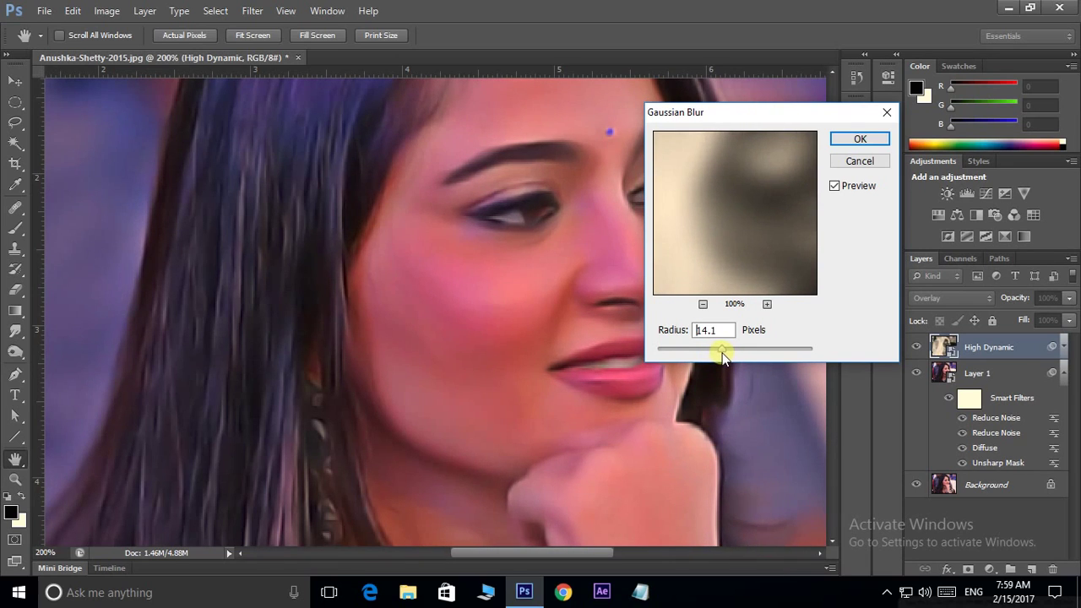
pyautogui.moveTo(723, 332); pyautogui.dragTo(677, 336)
pyautogui.write('15')
pyautogui.click(857, 140)
pyautogui.press('v')
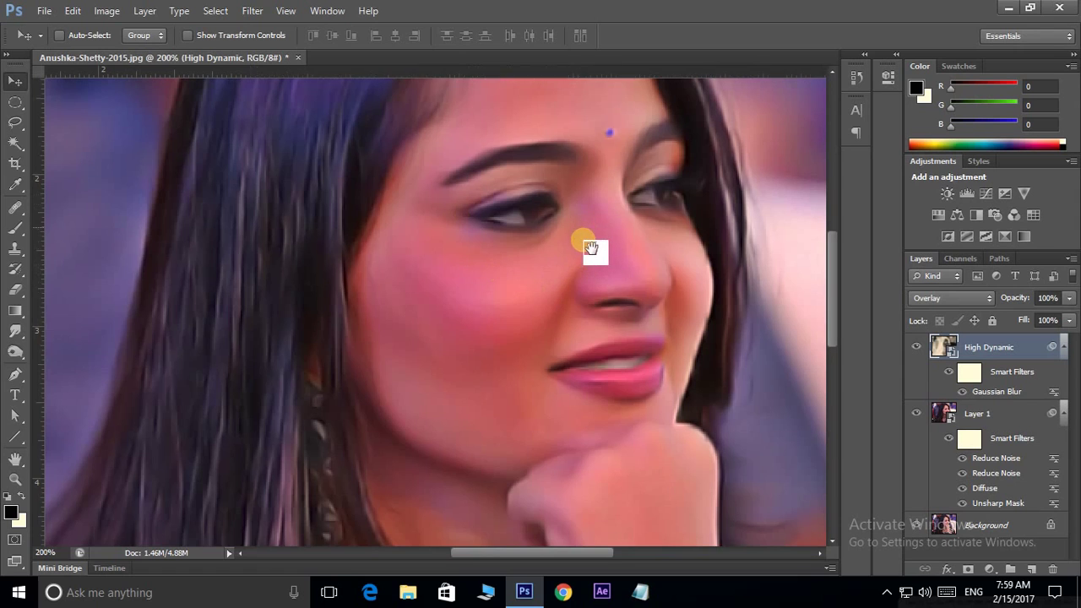
# Stamp all visible layers into a new layer above High Dynamic and rename it Sharpness.
pyautogui.moveTo(588, 243); pyautogui.dragTo(590, 281)
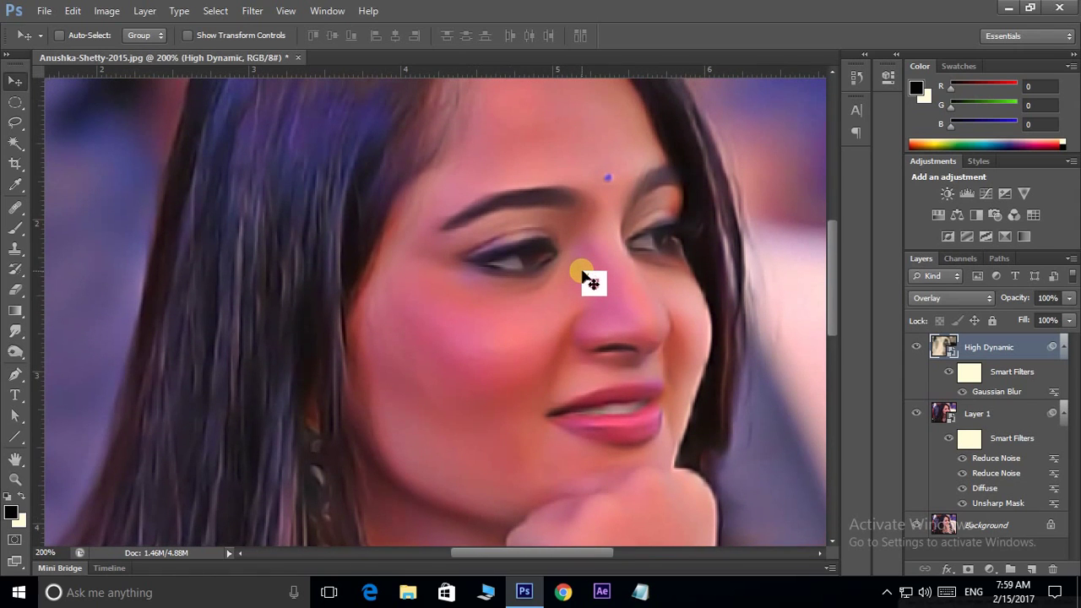
pyautogui.hotkey('ctrl', 'shift', 'alt', 'e')
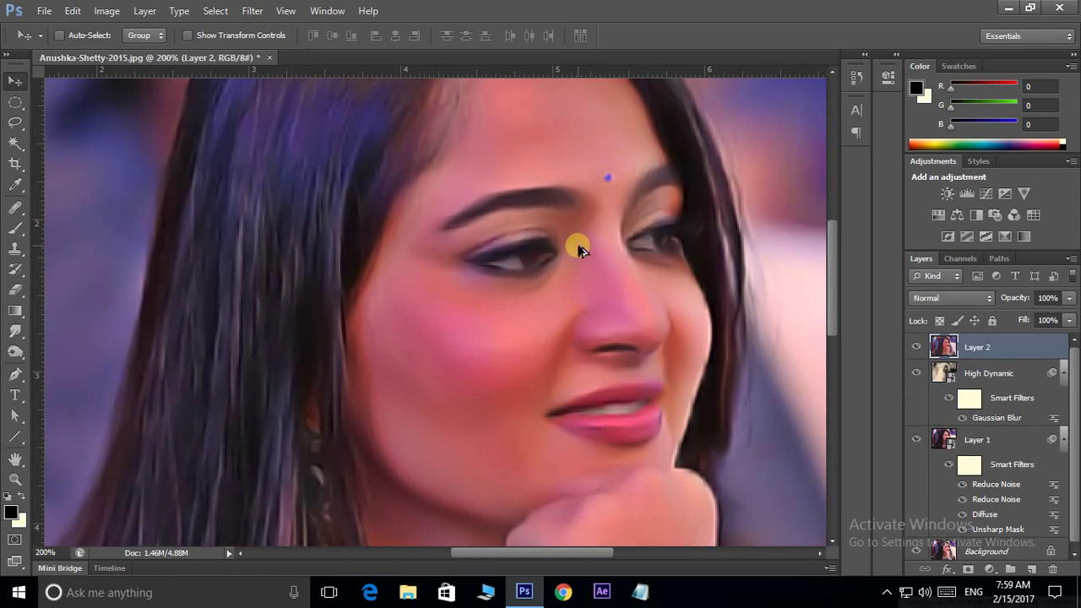
pyautogui.doubleClick(980, 348)
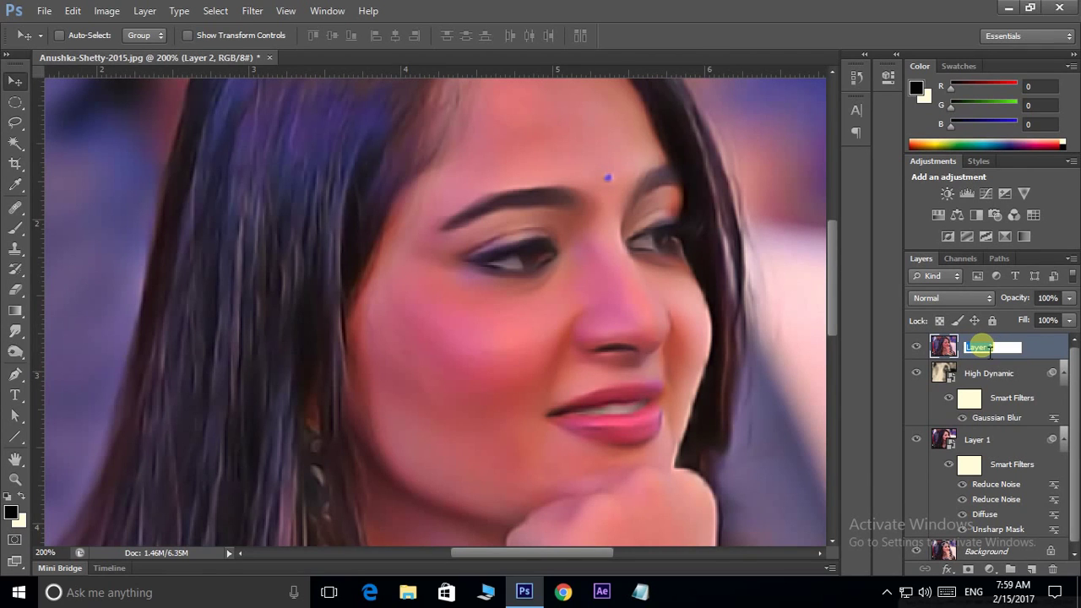
pyautogui.write('Sharpness')
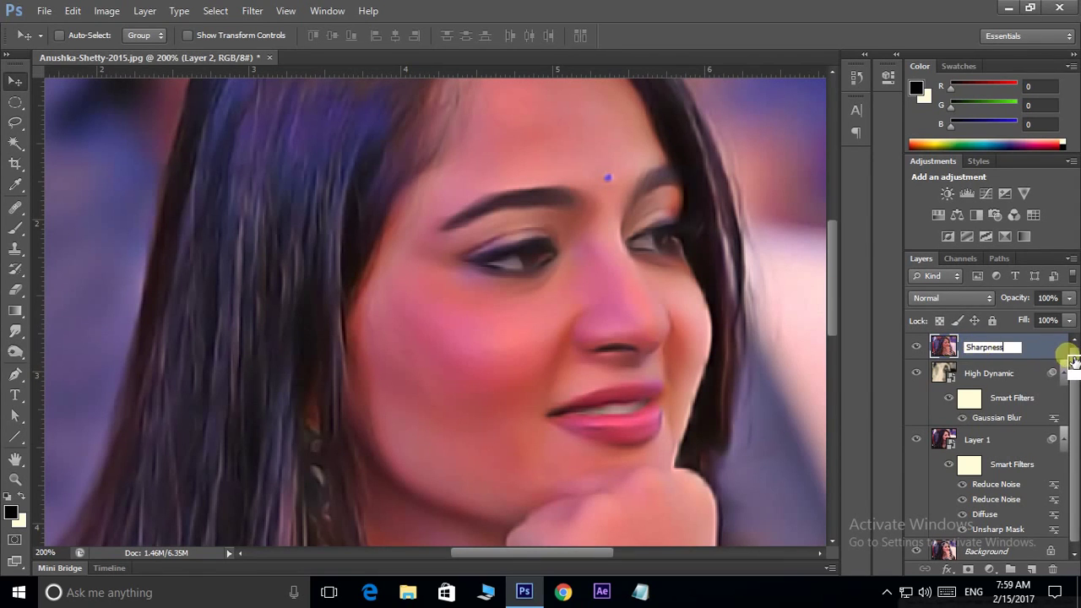
pyautogui.press('Return')
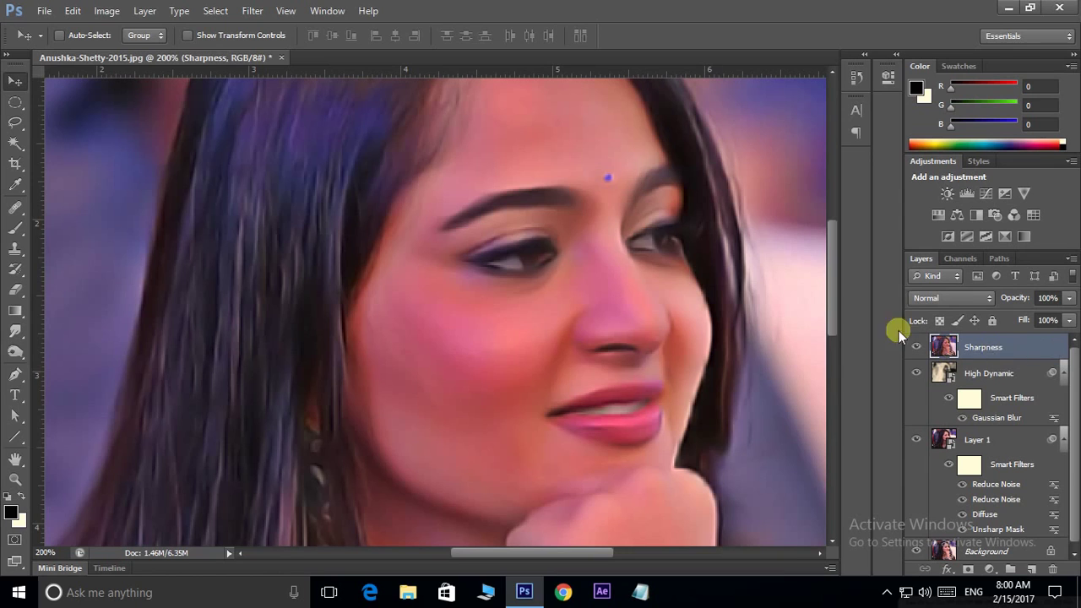
# Apply a High Pass filter with a 1.0 pixel radius to the Sharpness layer and set its blend mode to Linear Light.
pyautogui.click(237, 12)
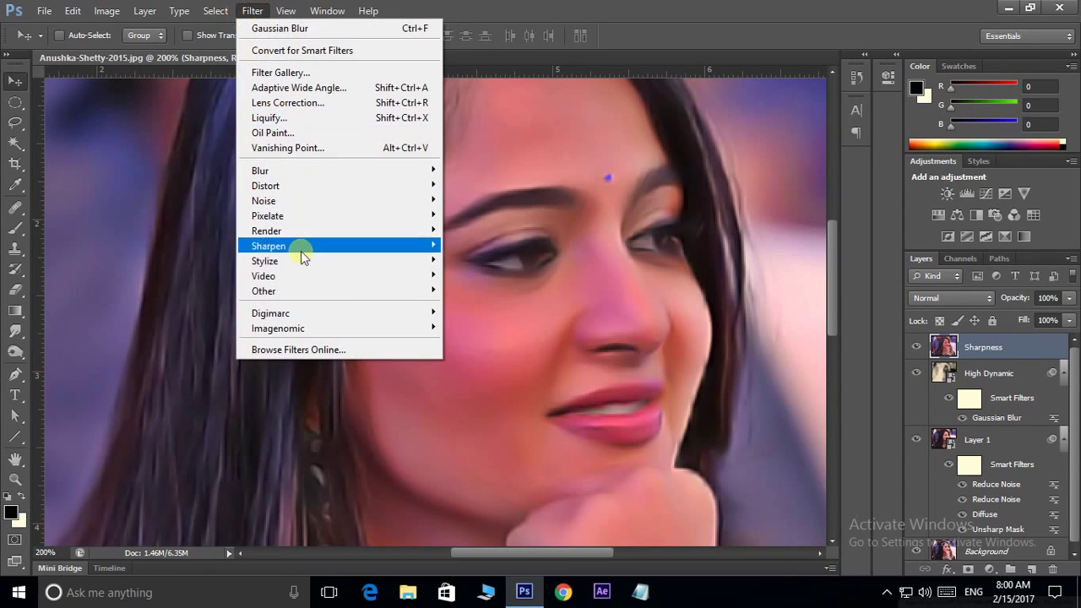
pyautogui.moveTo(302, 298)
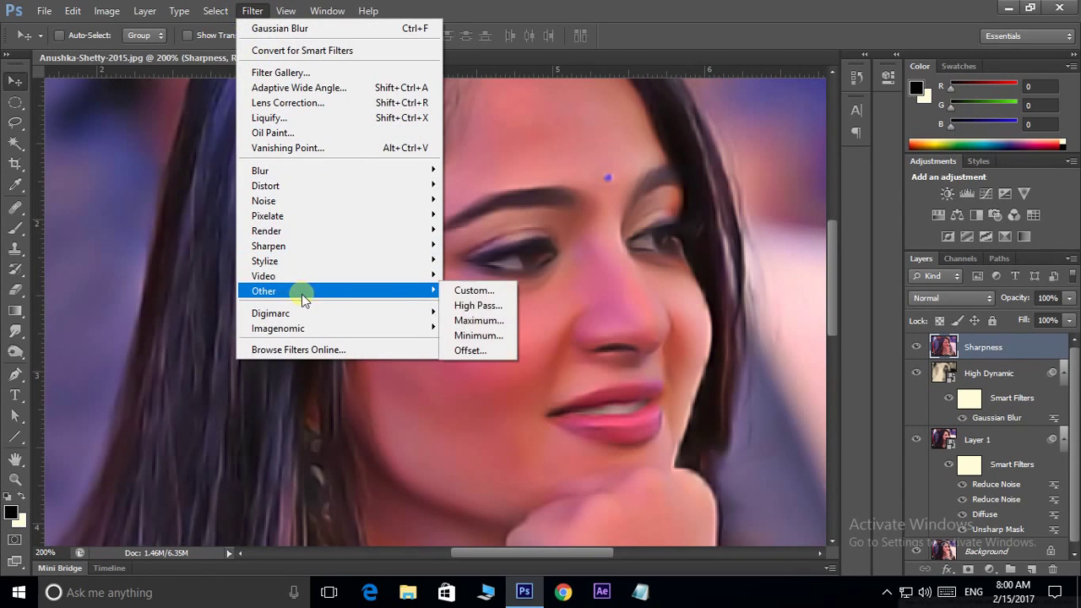
pyautogui.click(478, 306)
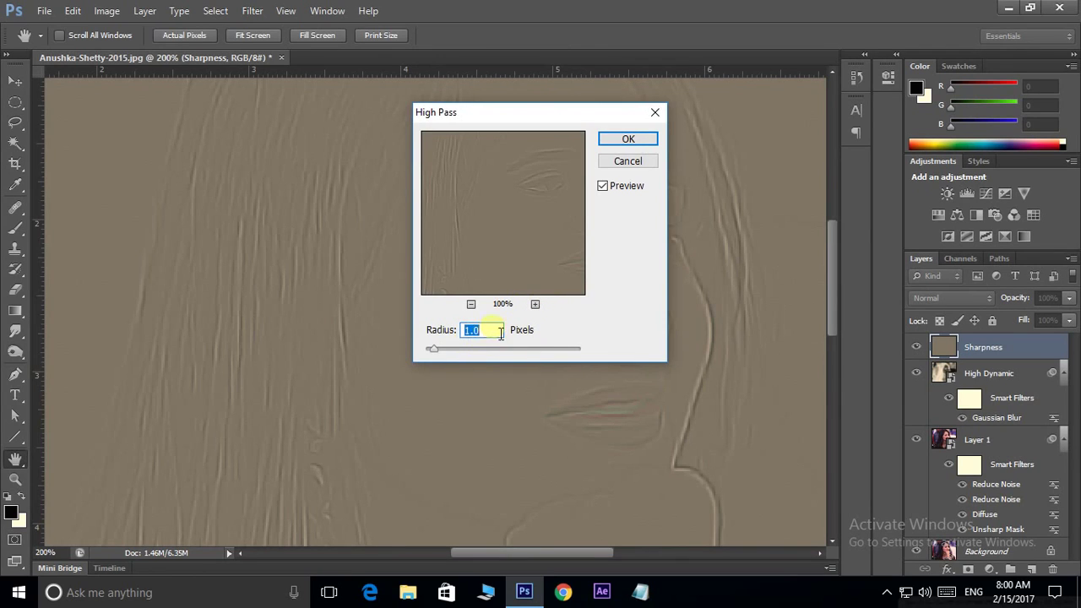
pyautogui.click(622, 139)
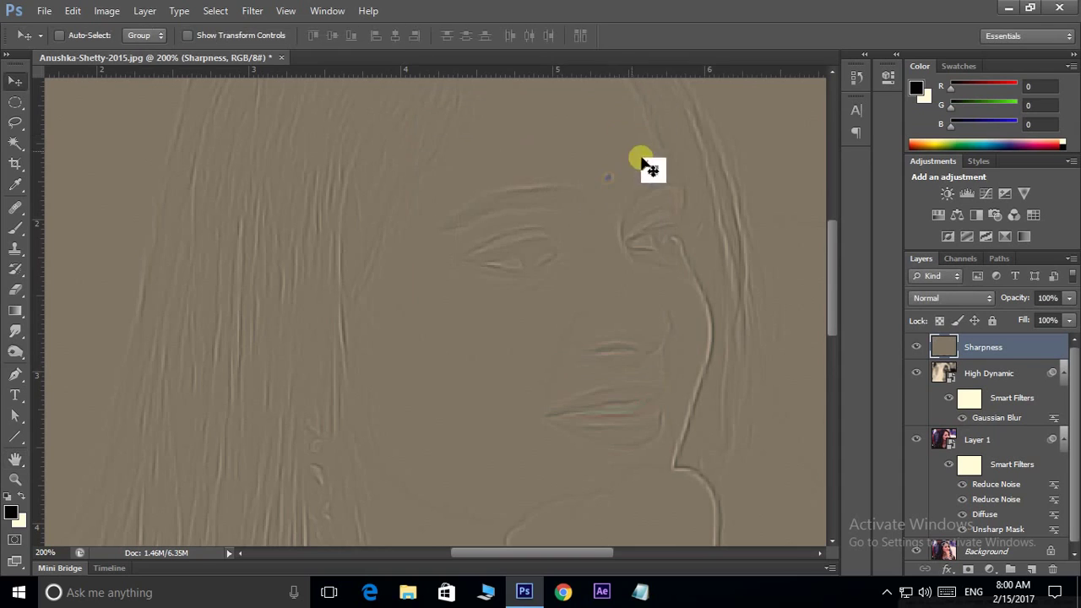
pyautogui.click(947, 297)
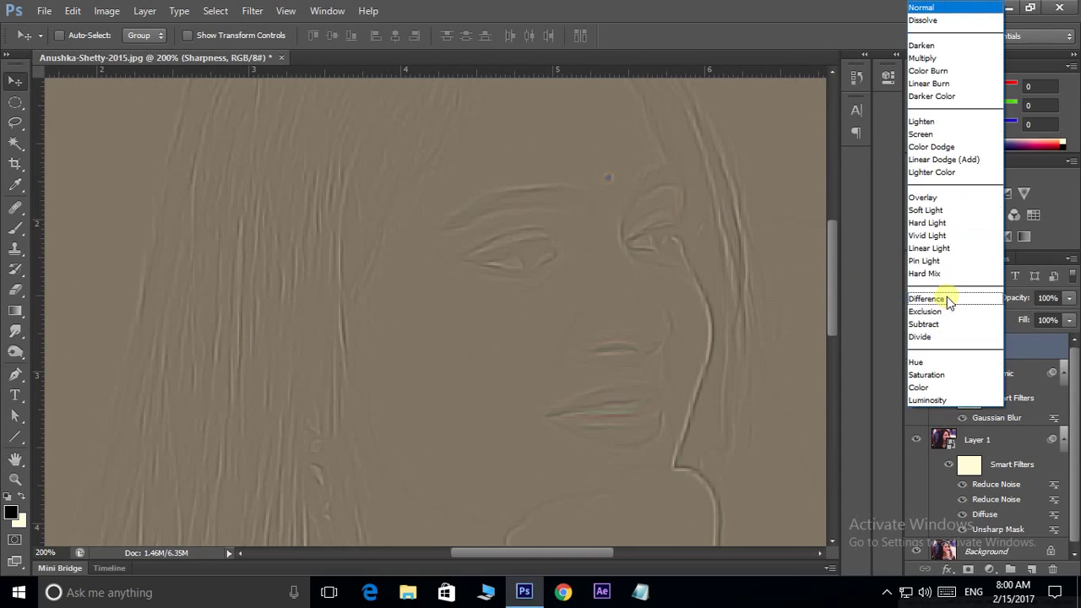
pyautogui.click(936, 249)
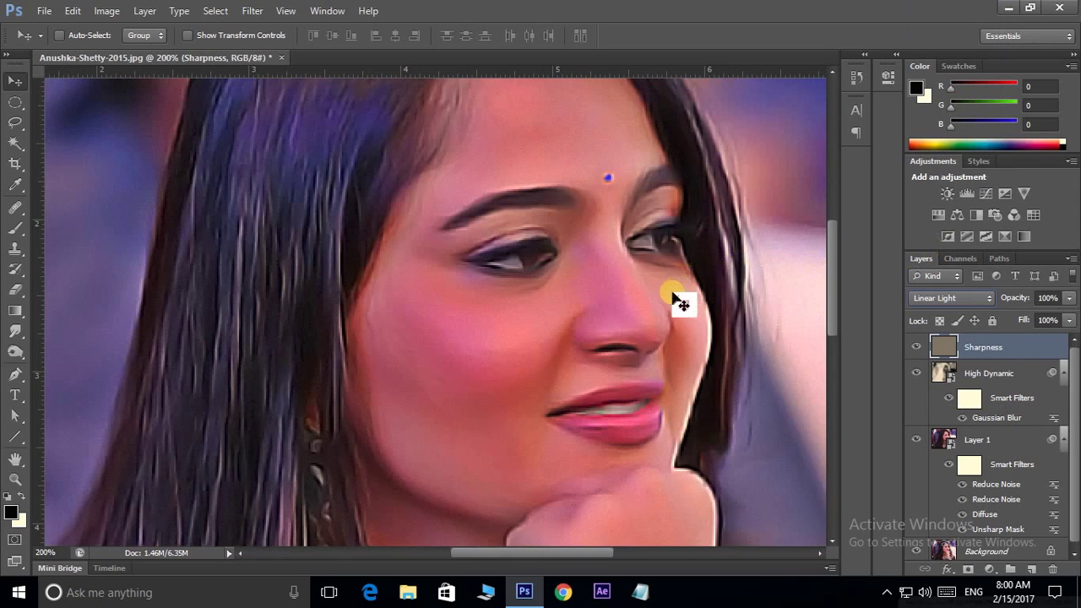
# Stamp all visible layers into a new layer above Sharpness and rename it Hue/Saturation.
pyautogui.moveTo(618, 288); pyautogui.dragTo(574, 302)
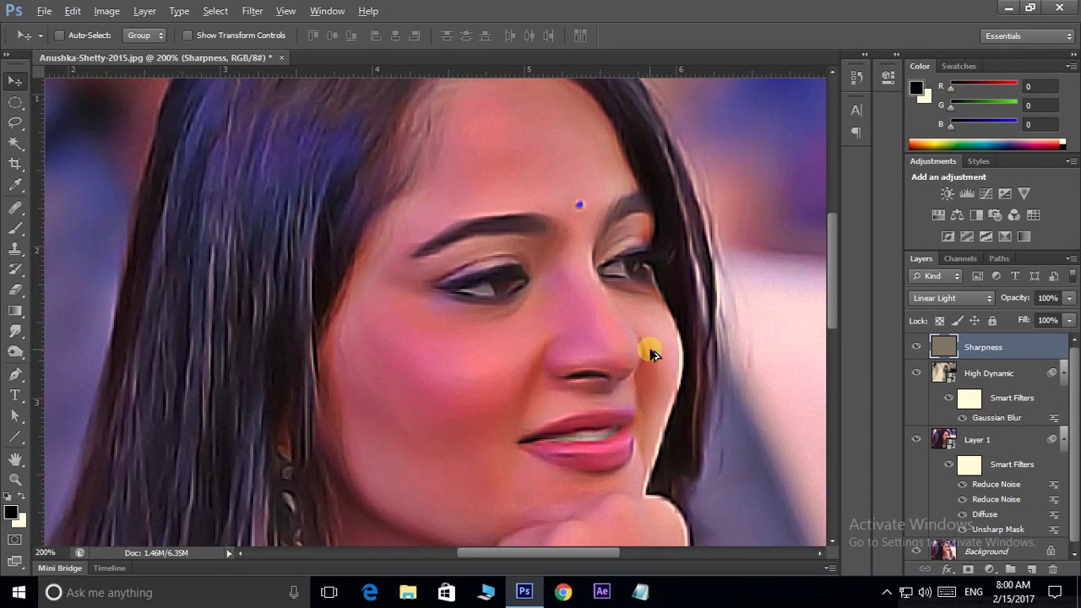
pyautogui.hotkey('ctrl', 'shift', 'alt', 'e')
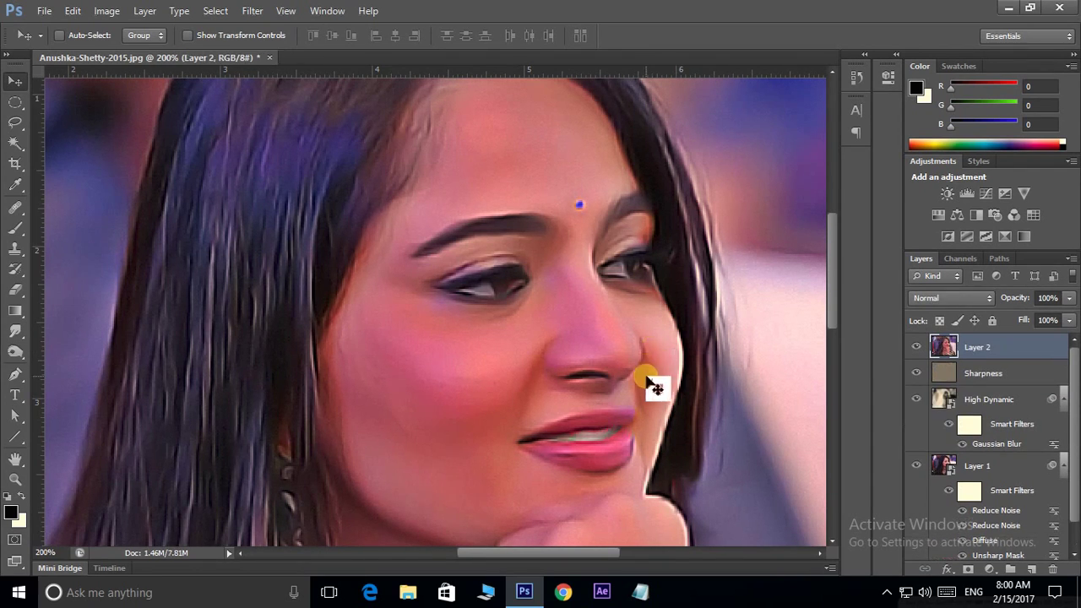
pyautogui.doubleClick(980, 347)
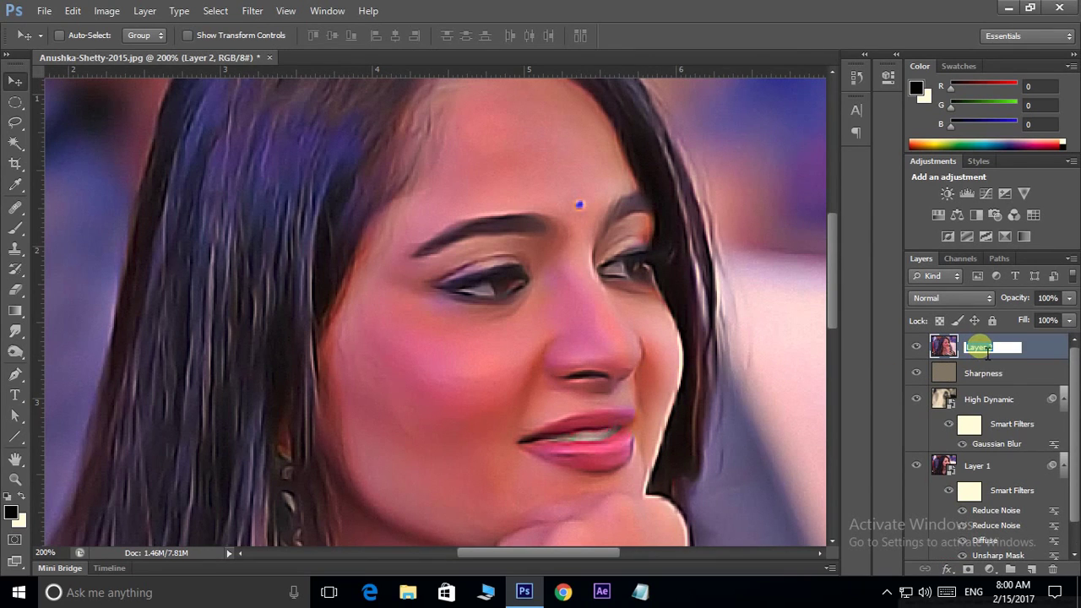
pyautogui.write('Hue/Saturation')
pyautogui.click(1048, 355)
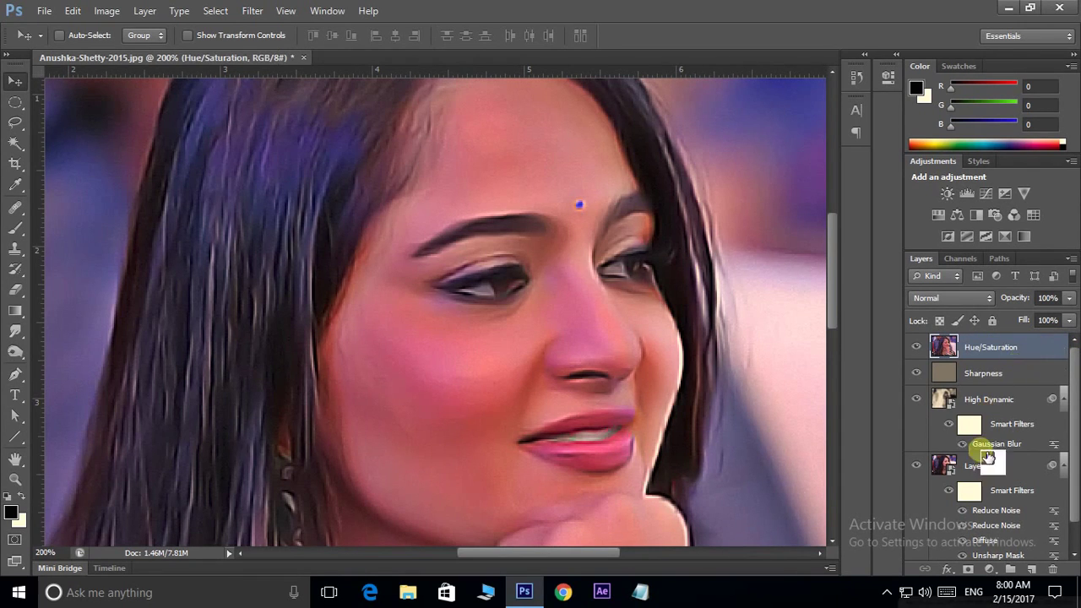
# Add a Hue/Saturation adjustment layer above the stamped layer with the saturation set to -20.
pyautogui.click(989, 569)
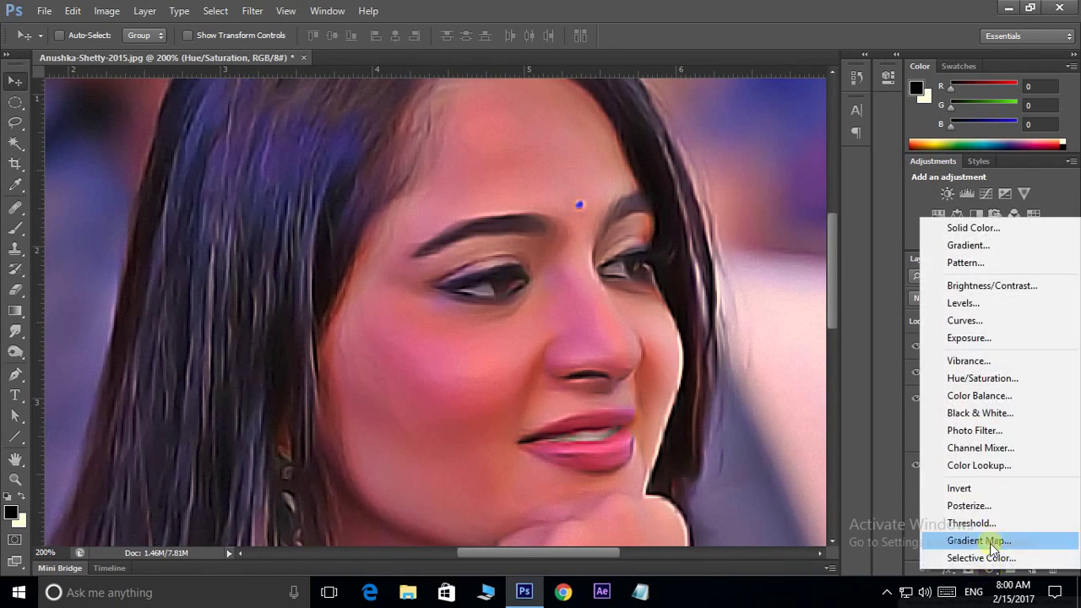
pyautogui.click(978, 379)
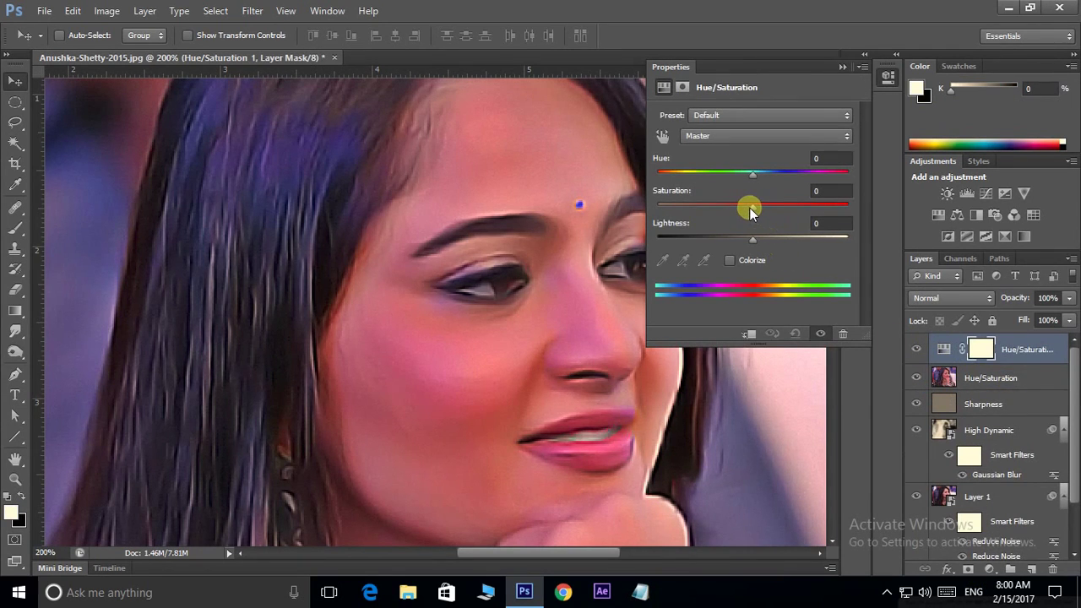
pyautogui.moveTo(752, 211); pyautogui.dragTo(734, 212)
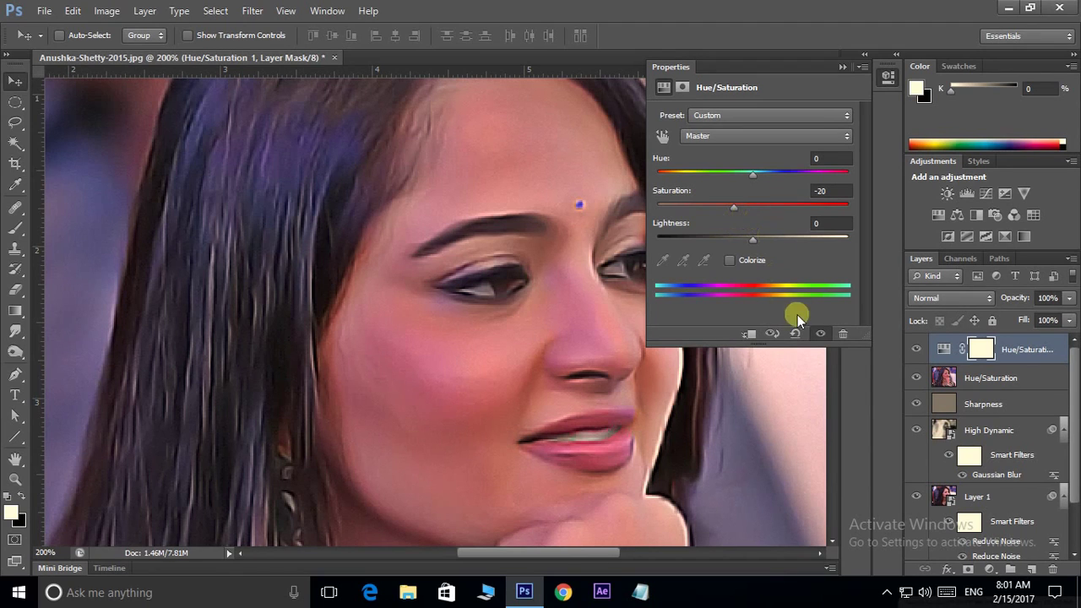
pyautogui.click(841, 67)
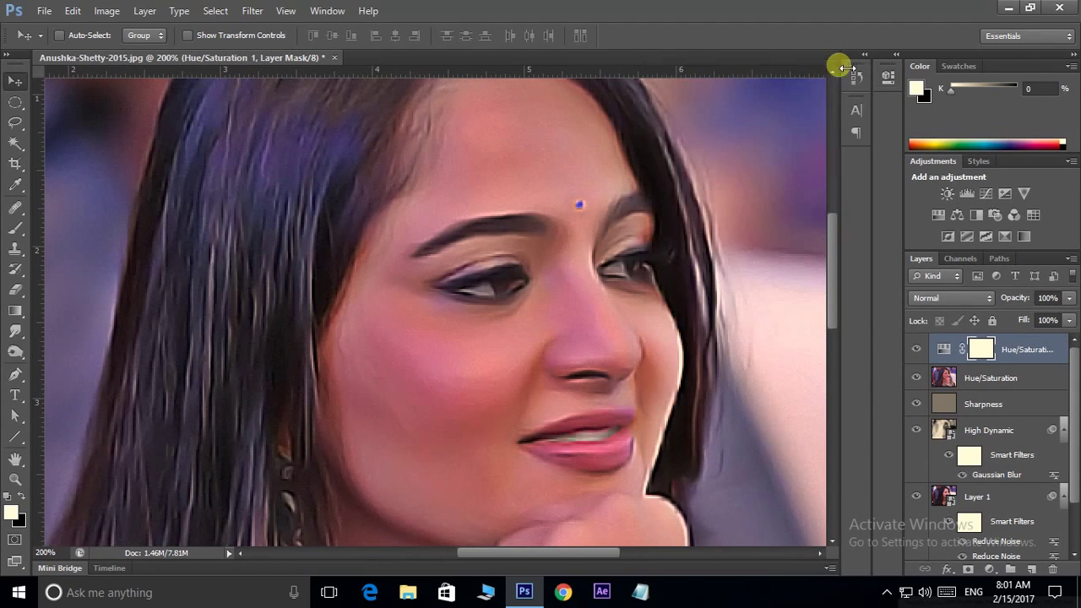
# Set the Hue/Saturation adjustment layer's blend mode to Soft Light at 100% opacity.
pyautogui.click(937, 298)
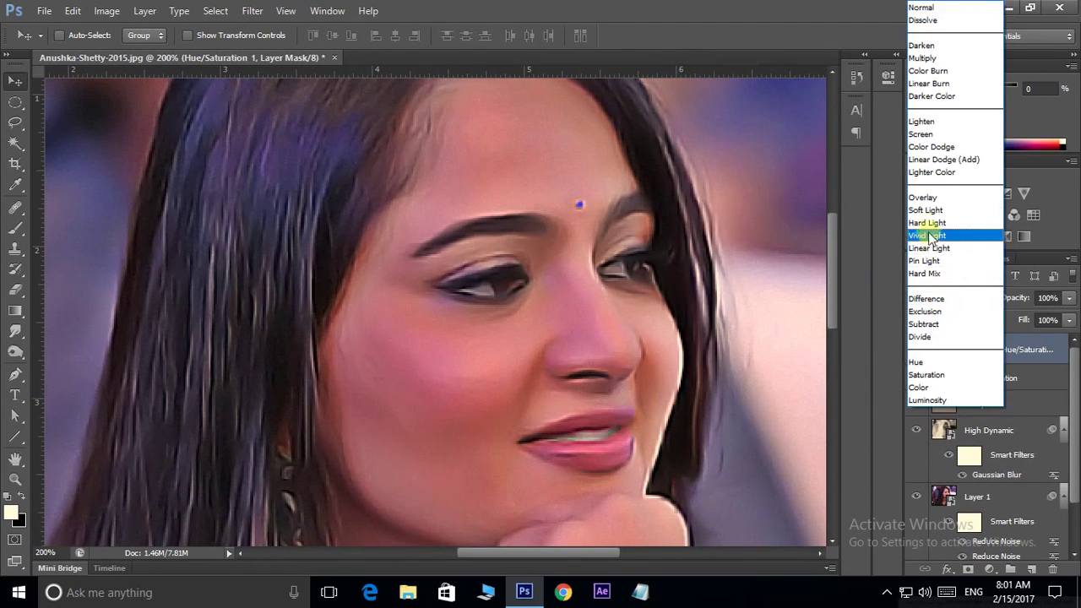
pyautogui.click(923, 211)
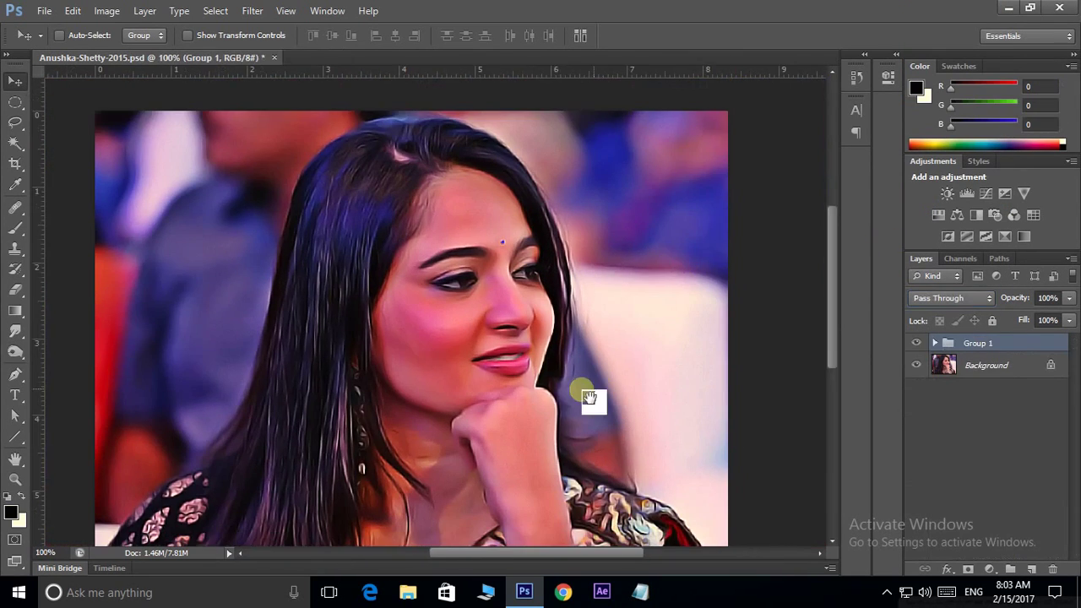
pyautogui.moveTo(591, 398); pyautogui.dragTo(610, 340)
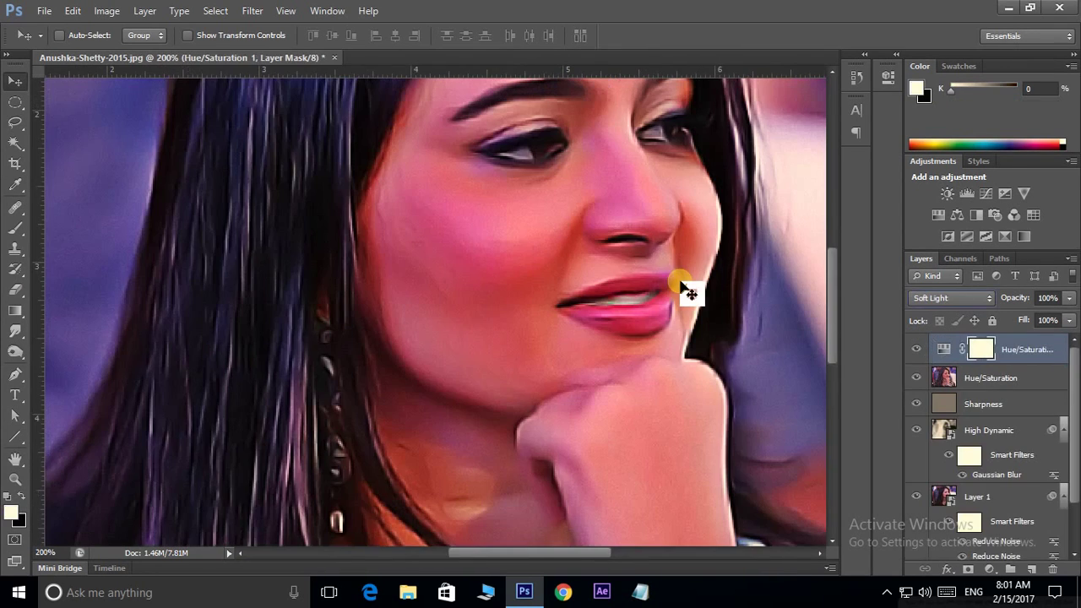
pyautogui.moveTo(688, 290); pyautogui.dragTo(545, 275)
pyautogui.moveTo(565, 217); pyautogui.dragTo(572, 249)
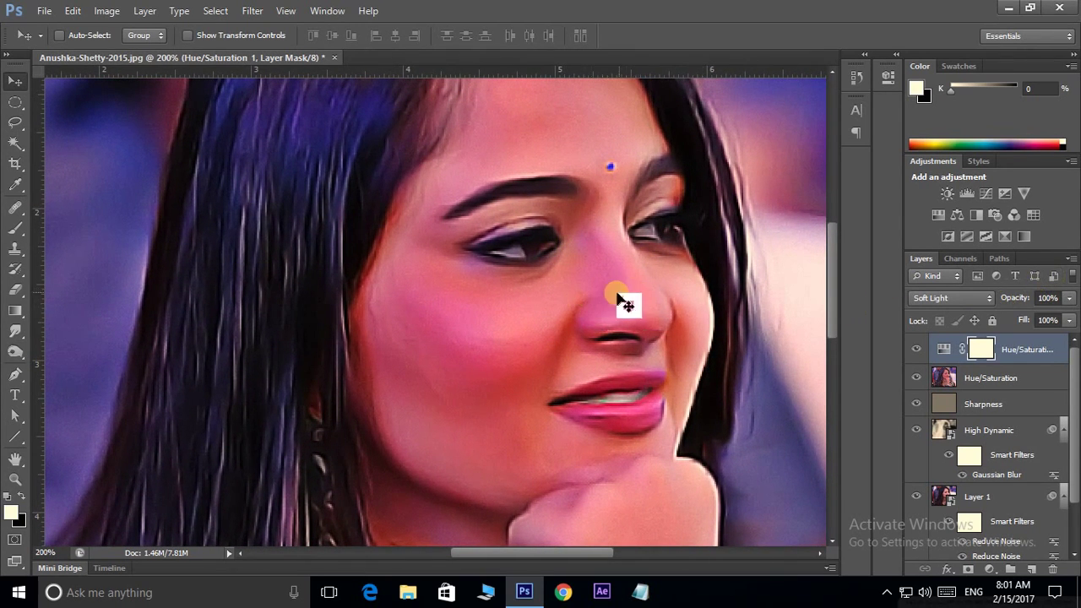
pyautogui.moveTo(618, 251); pyautogui.dragTo(615, 270)
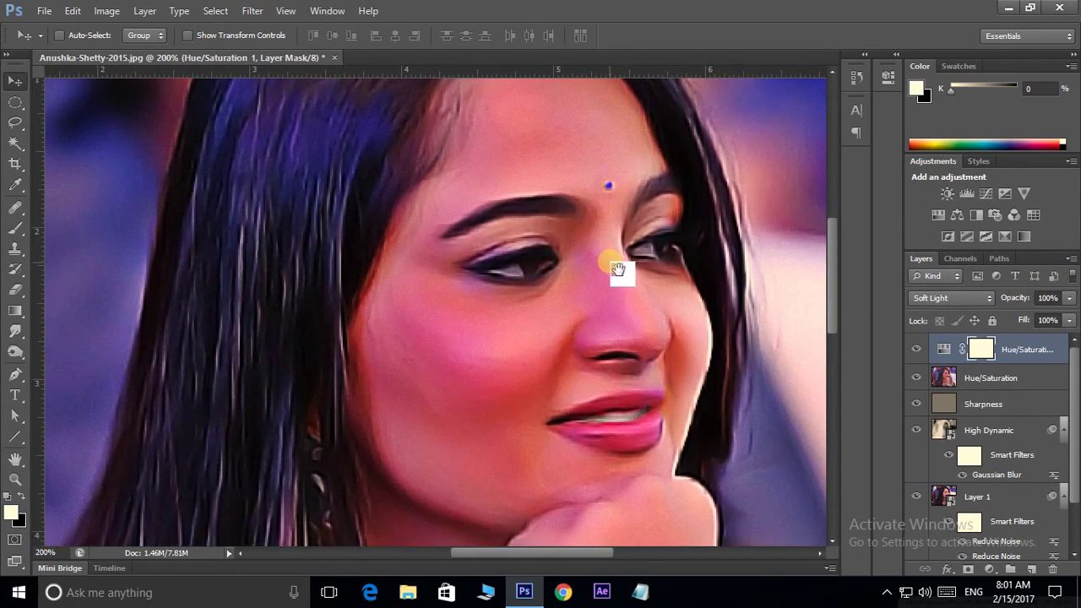
pyautogui.click(1068, 298)
pyautogui.moveTo(1069, 311)
pyautogui.mouseDown()
pyautogui.moveTo(1028, 322)
pyautogui.moveTo(1074, 312)
pyautogui.mouseUp()
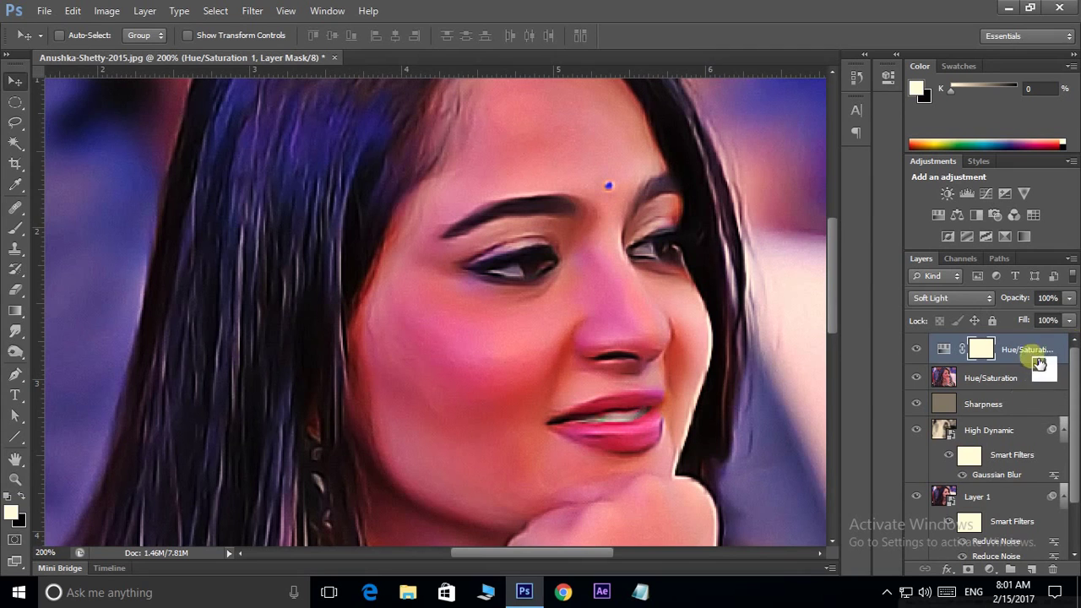
# Gather all layers above the Background into one collapsed group and hide it to compare with the original photo.
pyautogui.scroll(-3, 1038, 414)
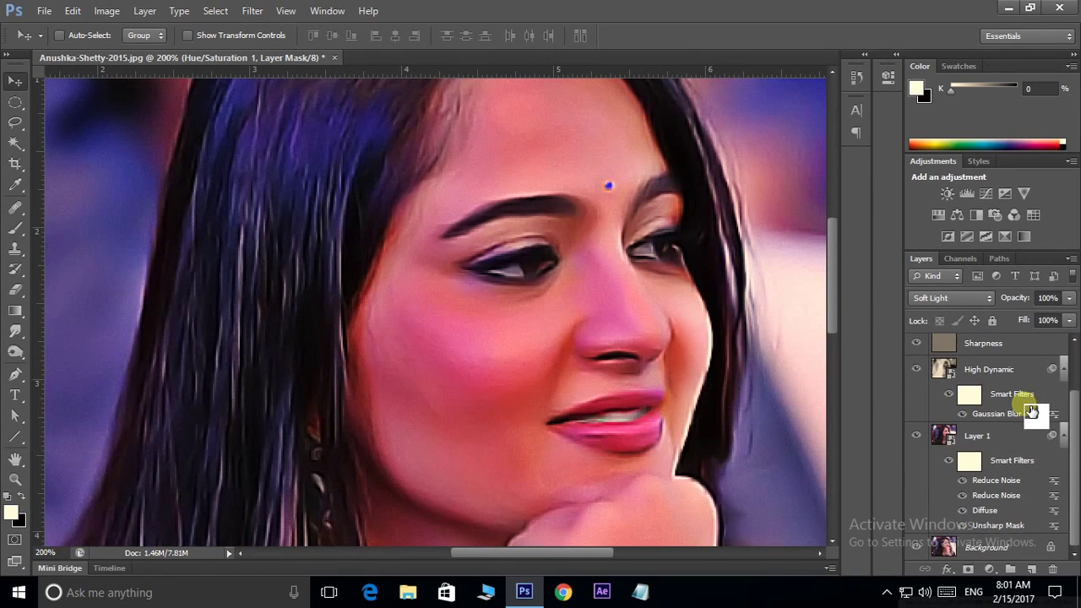
pyautogui.click(1011, 569)
pyautogui.scroll(-3, 1042, 466)
pyautogui.moveTo(1042, 470); pyautogui.dragTo(983, 375)
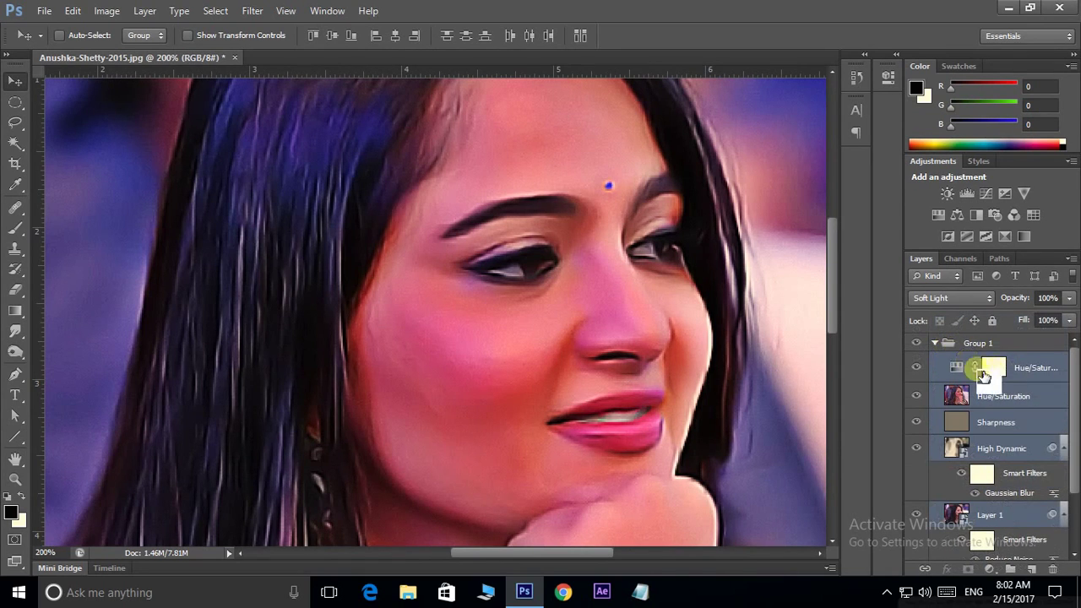
pyautogui.click(935, 343)
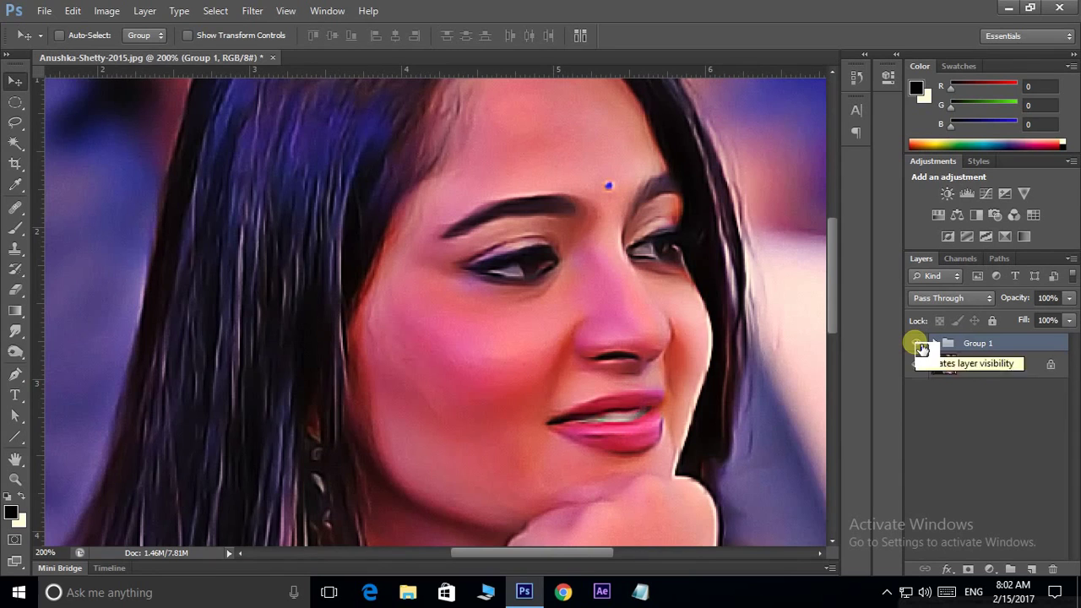
pyautogui.click(920, 344)
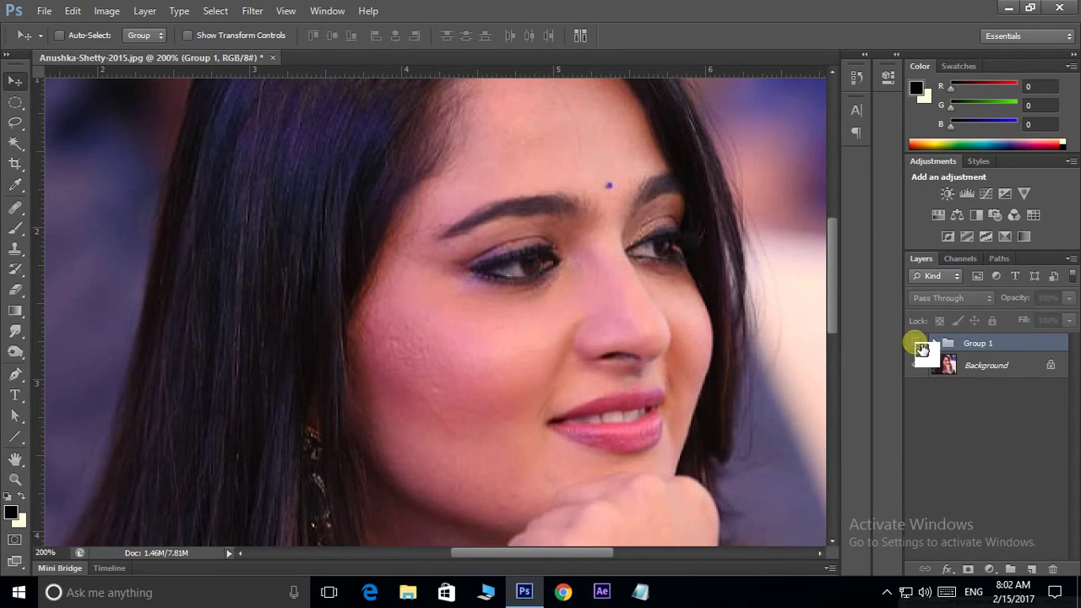
# Show the layer group above the Background again and lower its opacity to 67%.
pyautogui.click(920, 344)
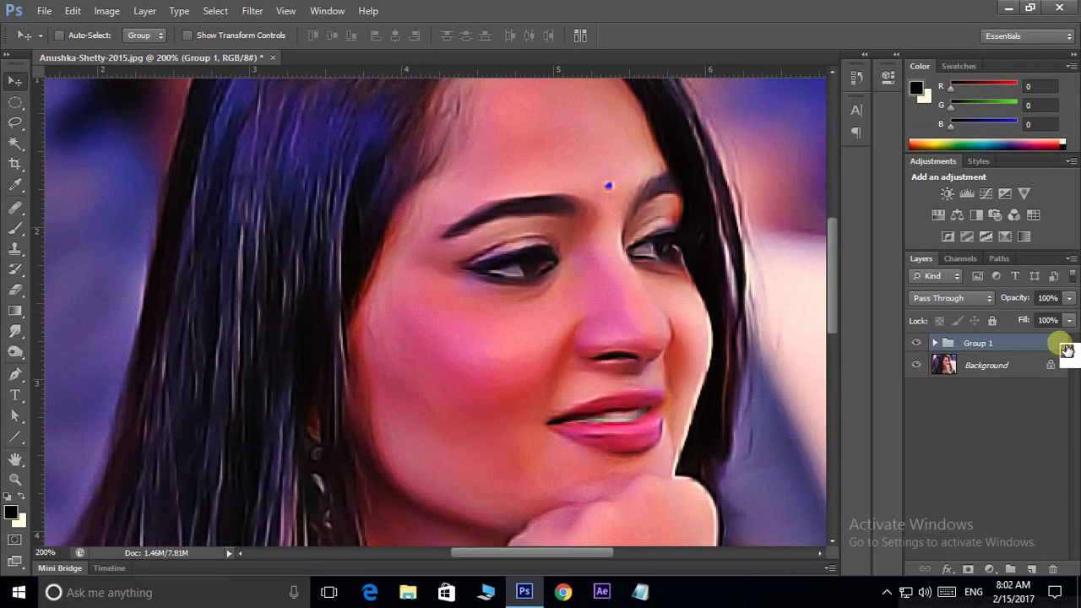
pyautogui.click(1070, 298)
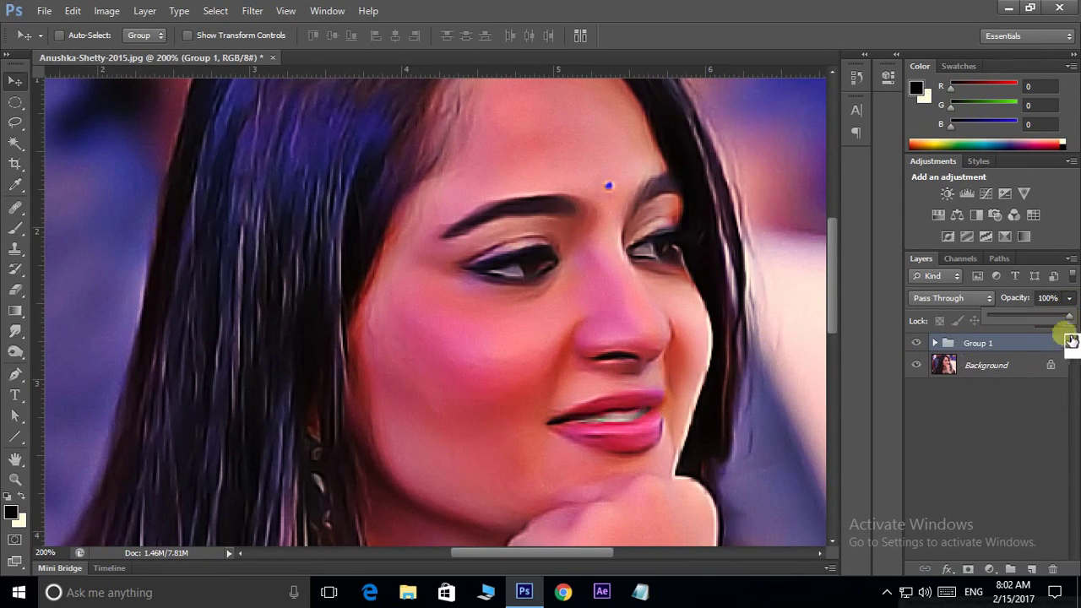
pyautogui.moveTo(1066, 315); pyautogui.dragTo(1044, 319)
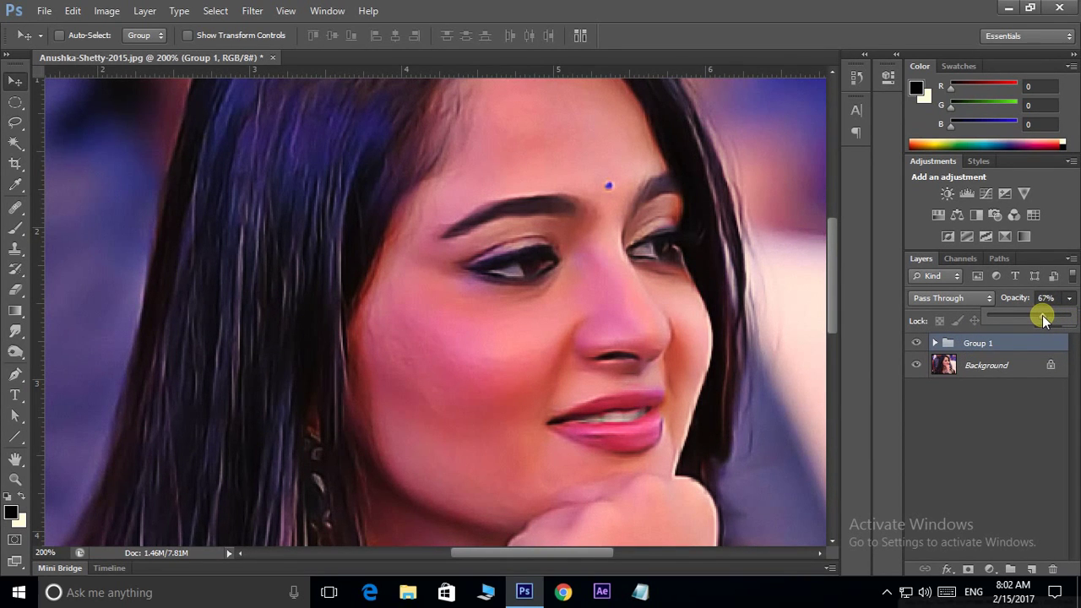
# Inspect the softened effect on the face and hand, and set the group's opacity back to 100%.
pyautogui.hotkey('ctrl', '-')
pyautogui.hotkey('ctrl', '+')
pyautogui.hotkey('ctrl', '-')
pyautogui.hotkey('ctrl', '+')
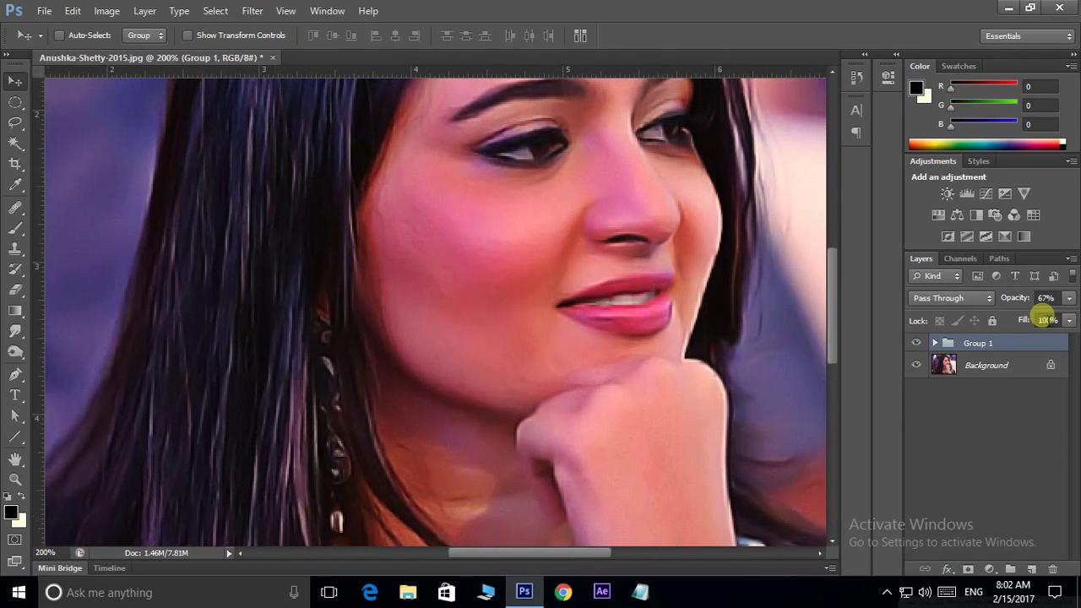
pyautogui.moveTo(732, 265); pyautogui.dragTo(724, 352)
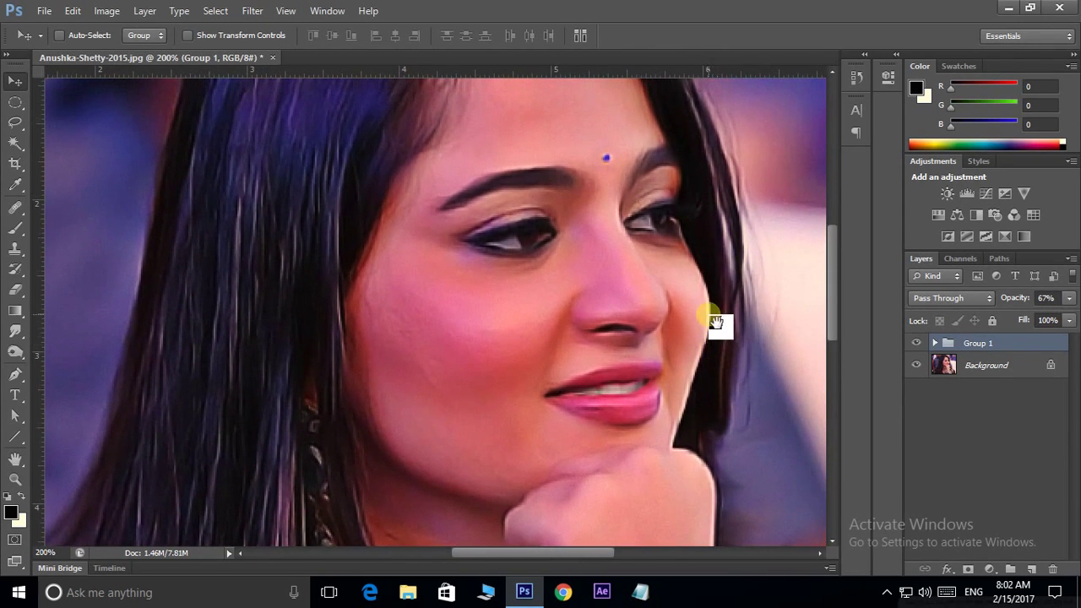
pyautogui.click(1069, 298)
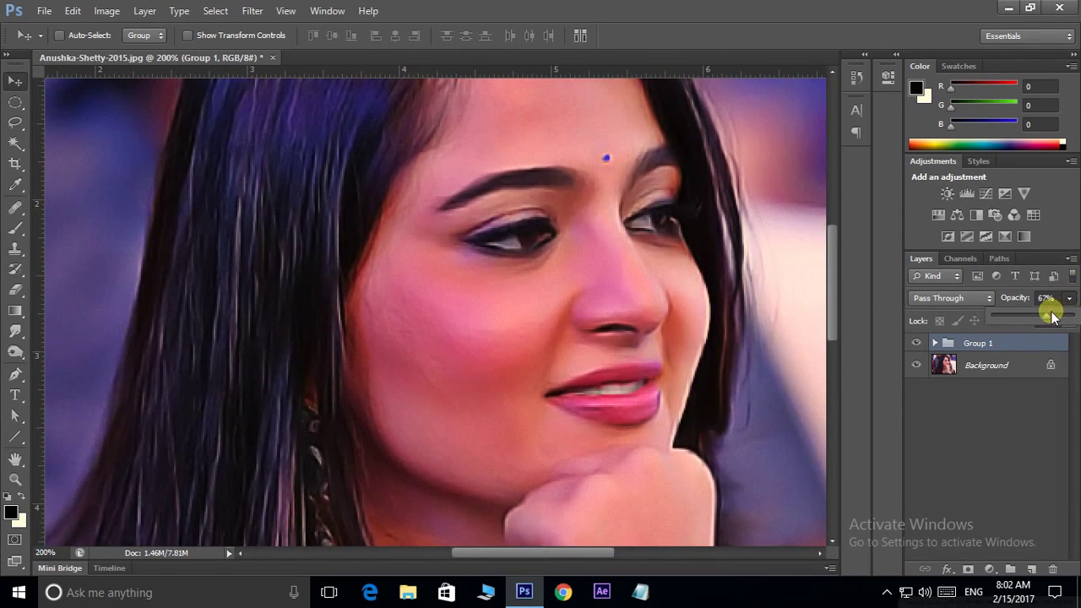
pyautogui.moveTo(1052, 316); pyautogui.dragTo(1074, 313)
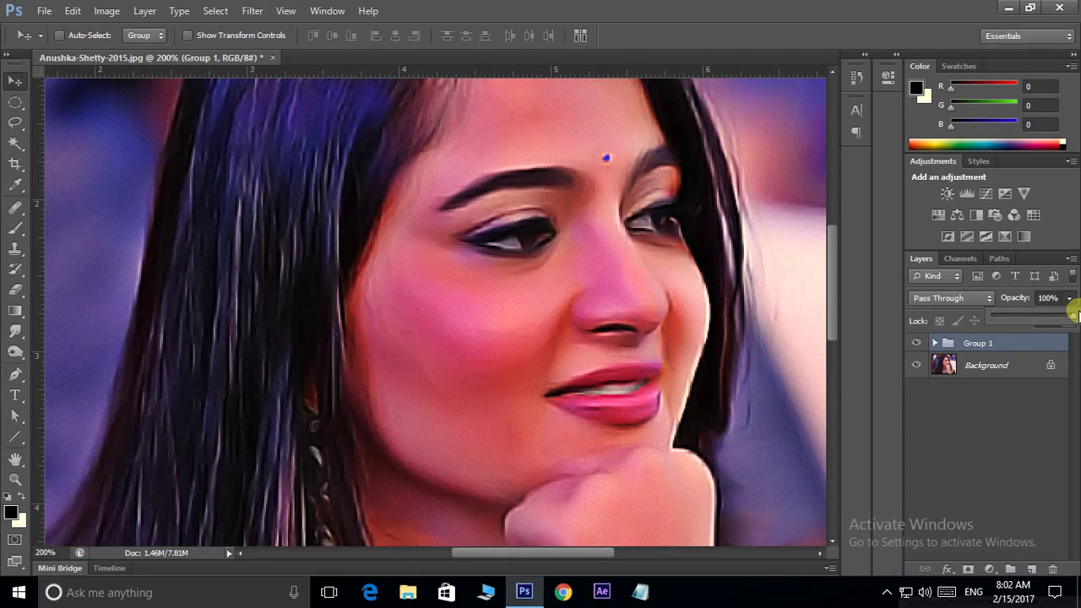